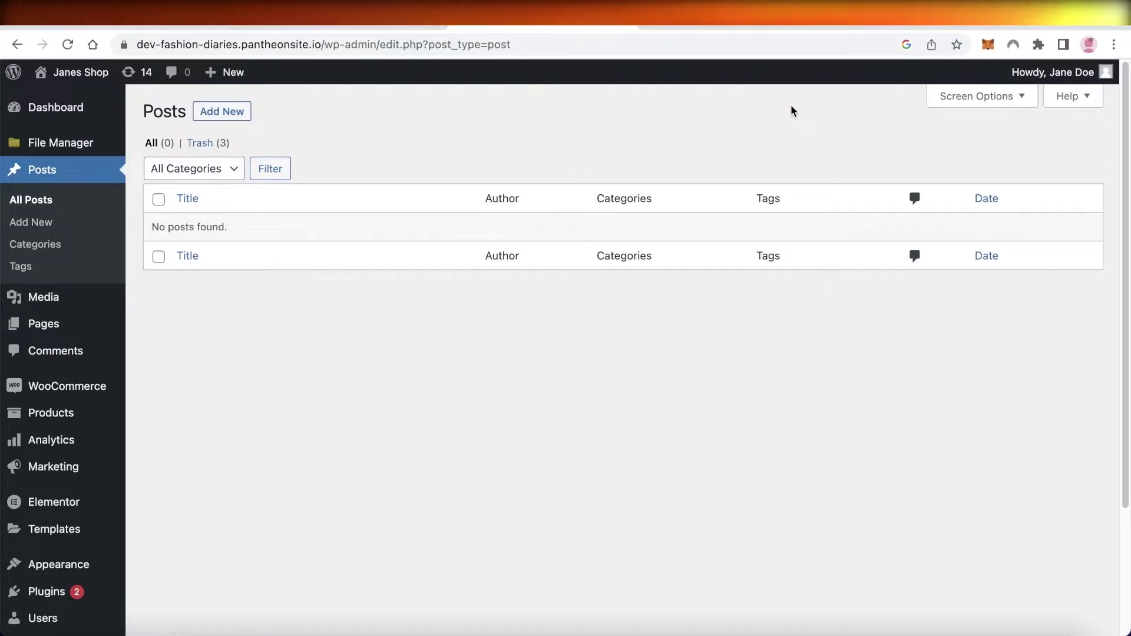
Step: On the shop's WordPress Dashboard, collapse the Elementor Overview and Quick Draft boxes
click(58, 109)
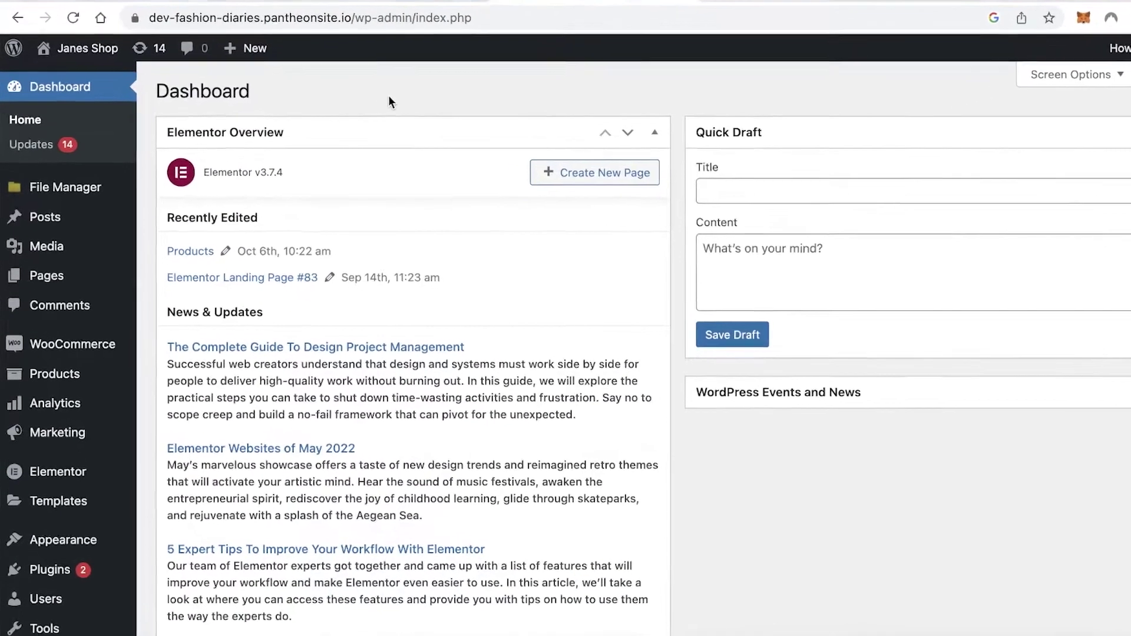
scroll(353, 118, down, 3)
scroll(451, 74, up, 3)
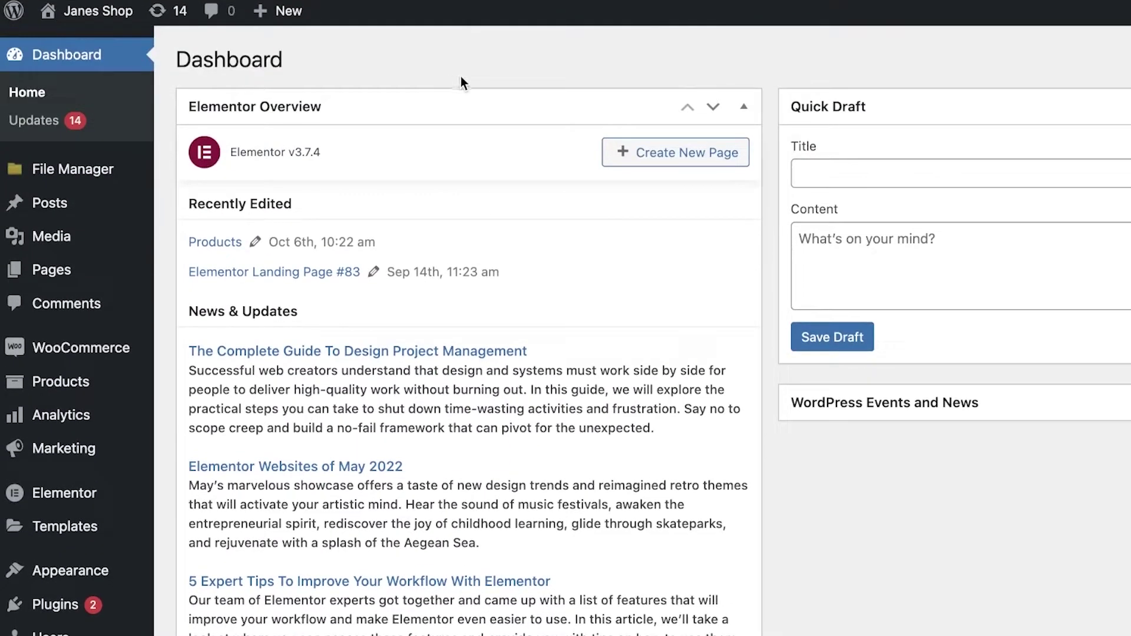
click(743, 107)
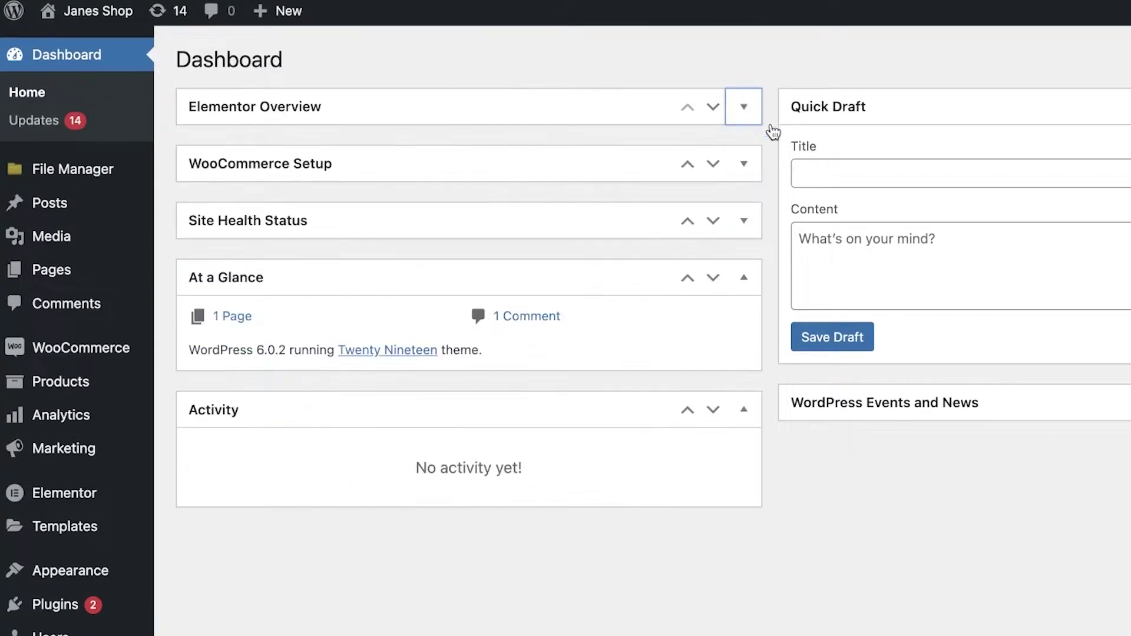
click(827, 107)
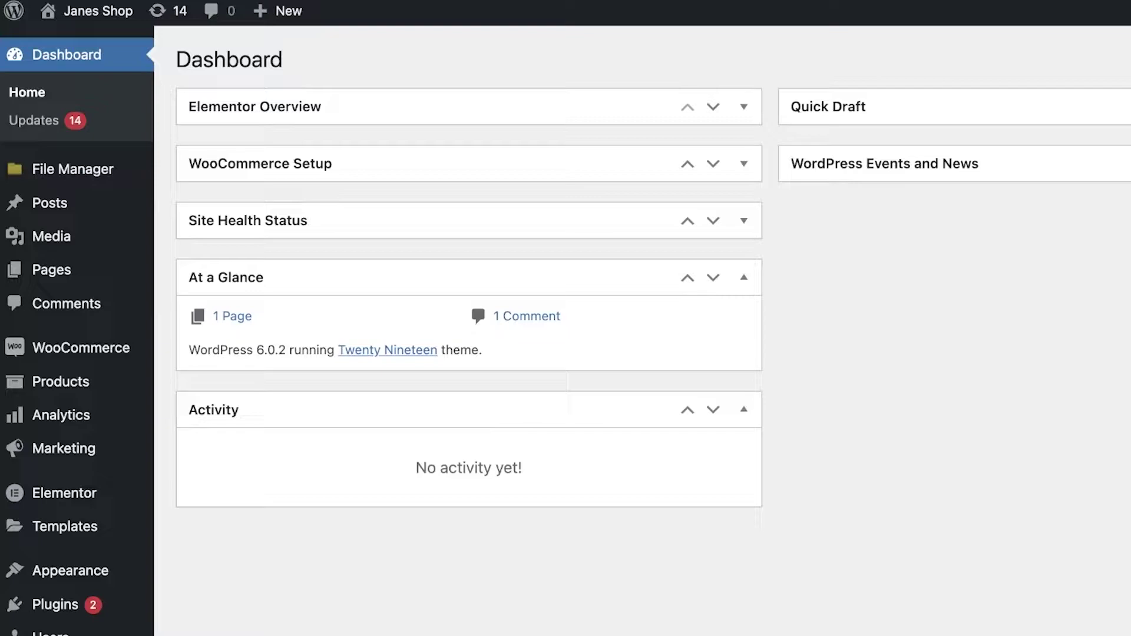
Step: Switch to the ManageWP homepage and scroll through its sign-up section
mouse_move(98, 10)
scroll(58, 142, down, 3)
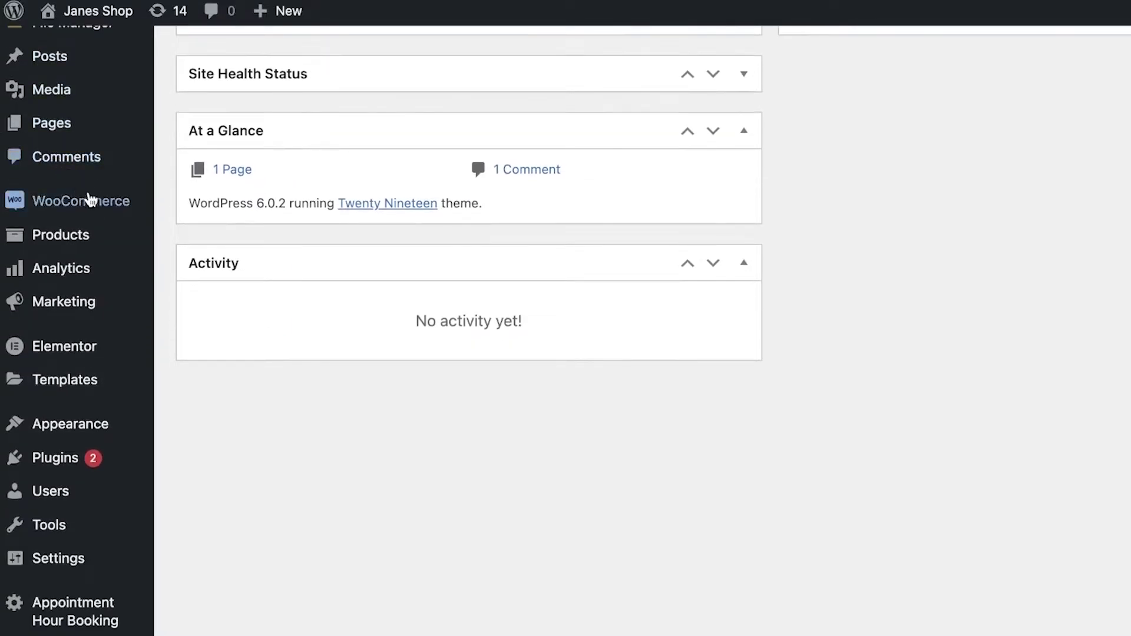
mouse_move(88, 201)
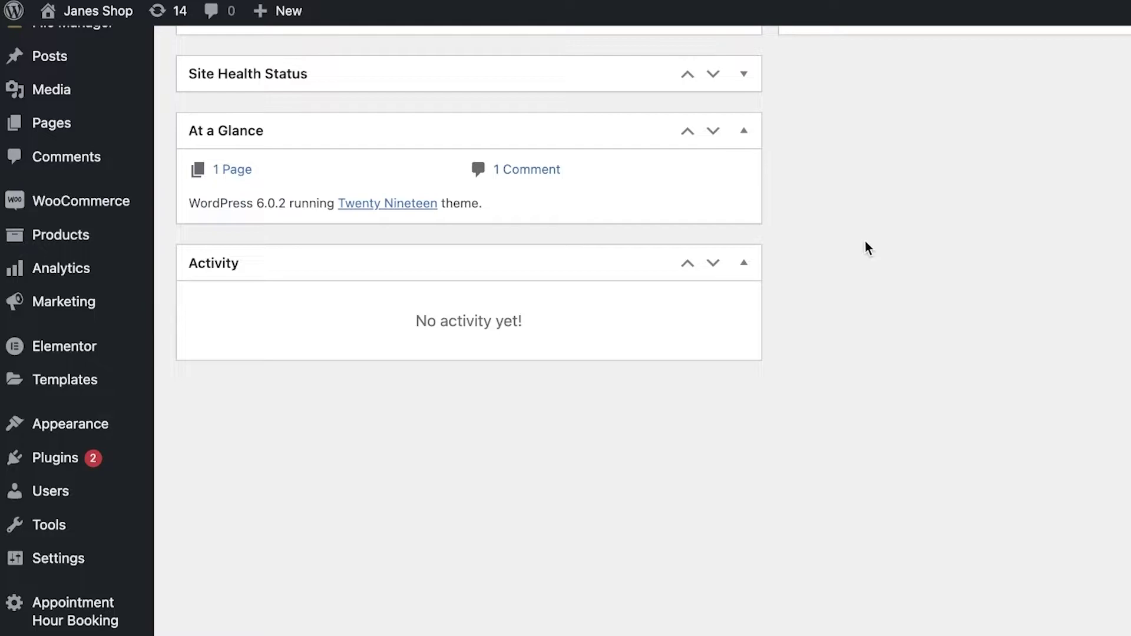
scroll(865, 239, up, 1)
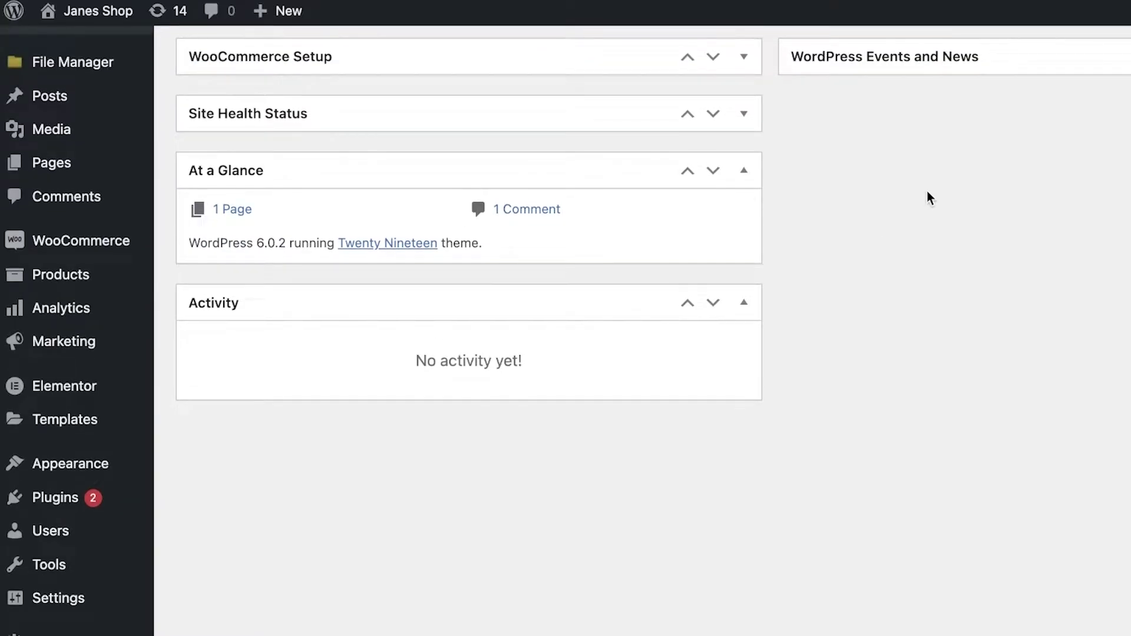
scroll(921, 196, up, 3)
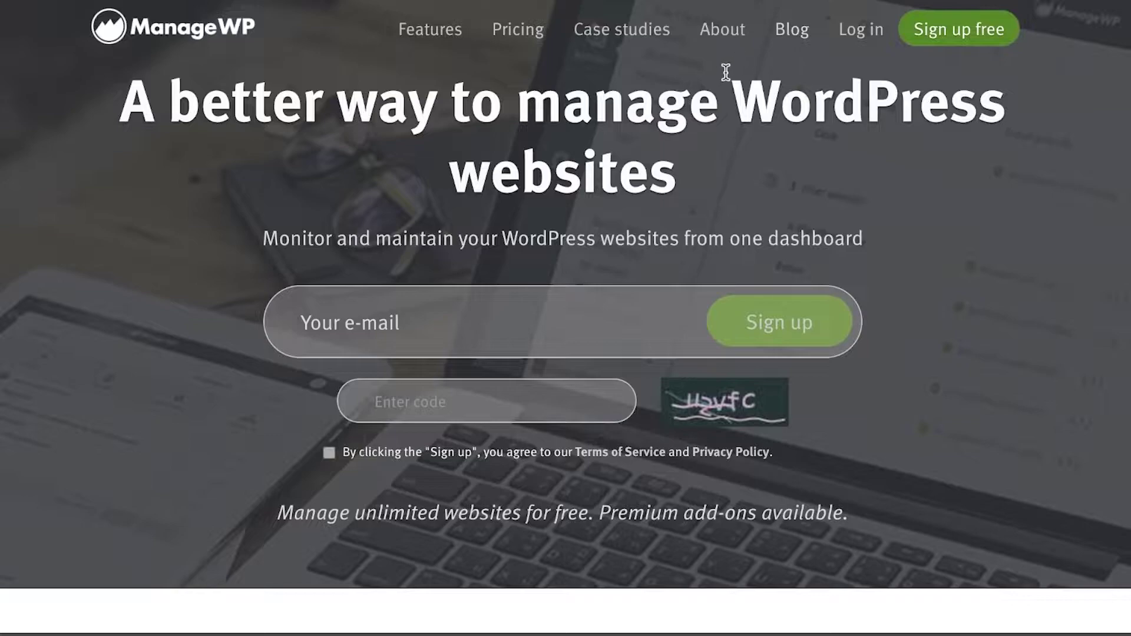
Step: Browse the ManageWP homepage, then register a free account through Sign up free
scroll(713, 92, down, 1)
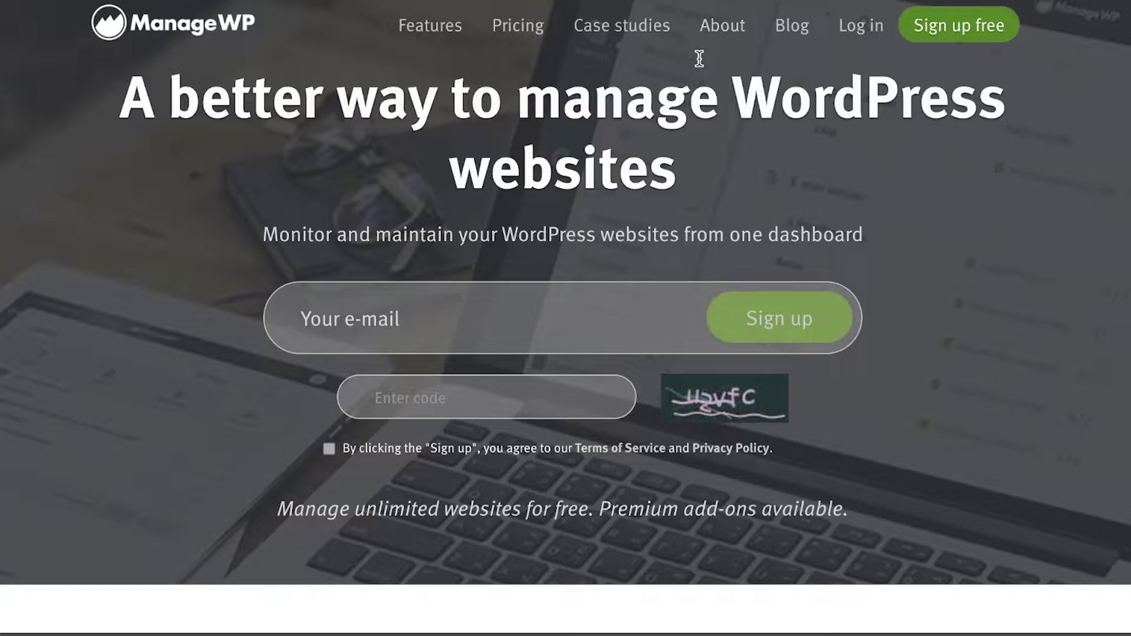
scroll(699, 59, down, 10)
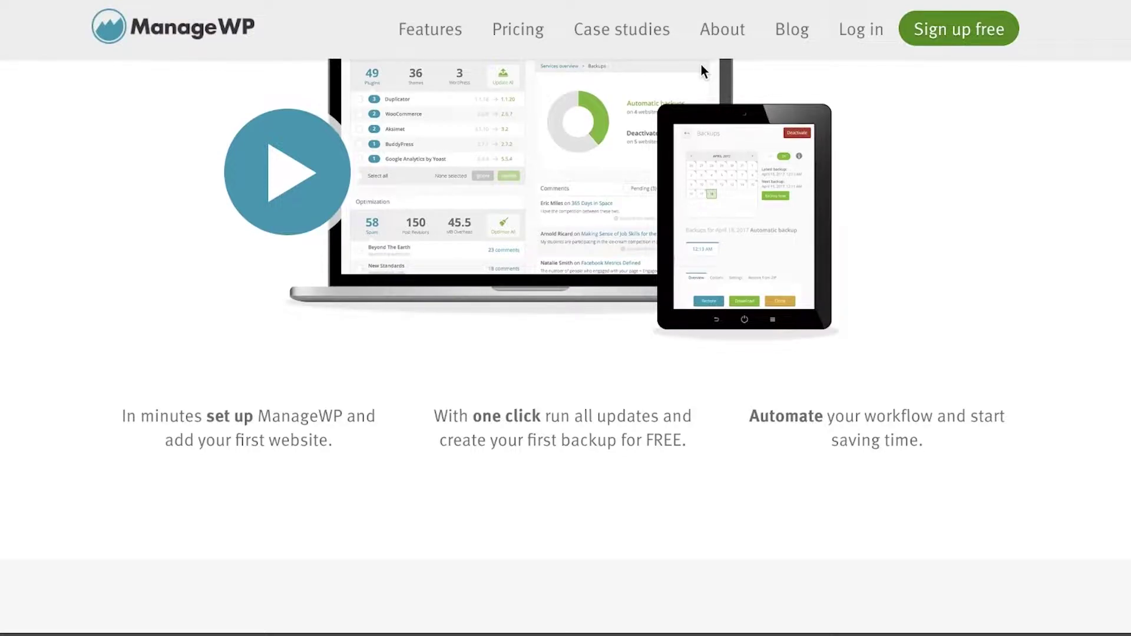
scroll(688, 83, down, 10)
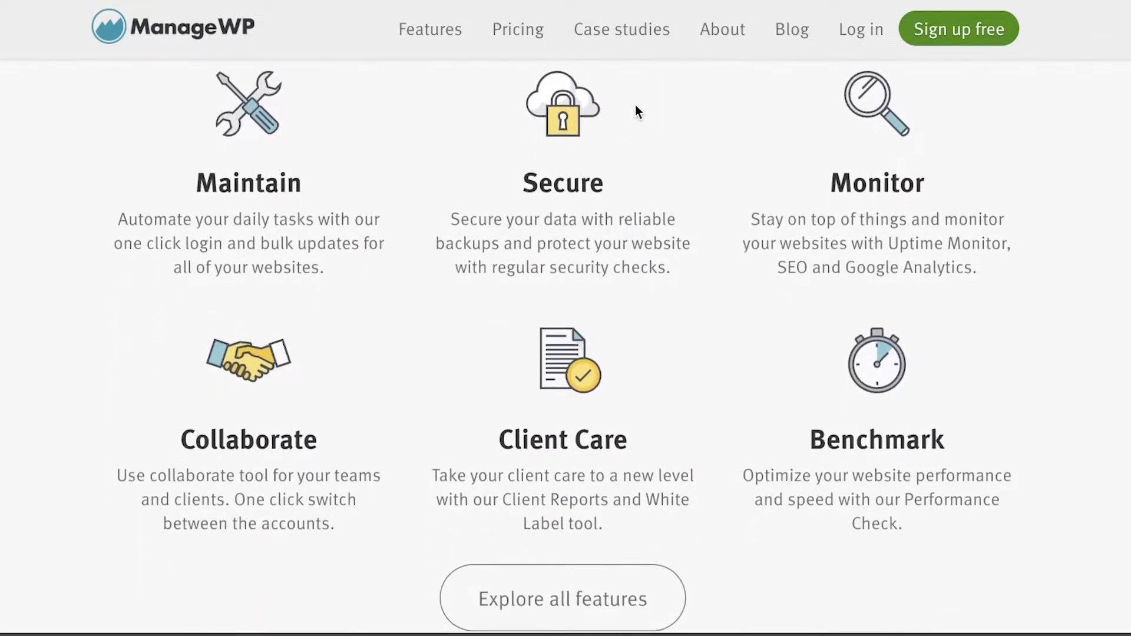
scroll(1043, 160, down, 13)
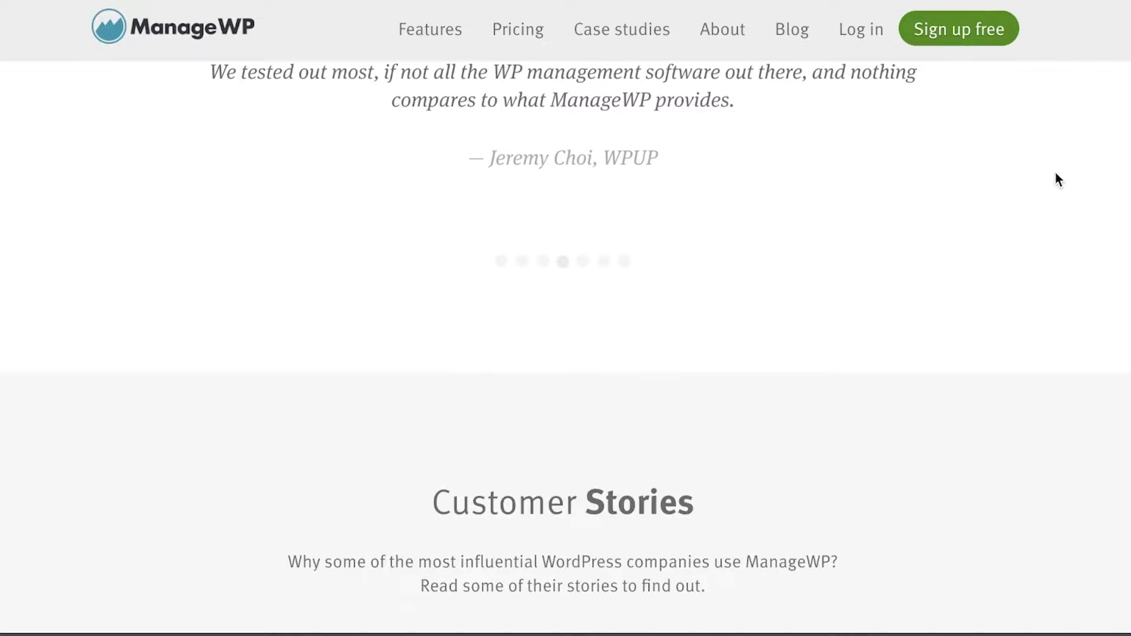
scroll(1055, 172, down, 8)
scroll(1053, 163, up, 8)
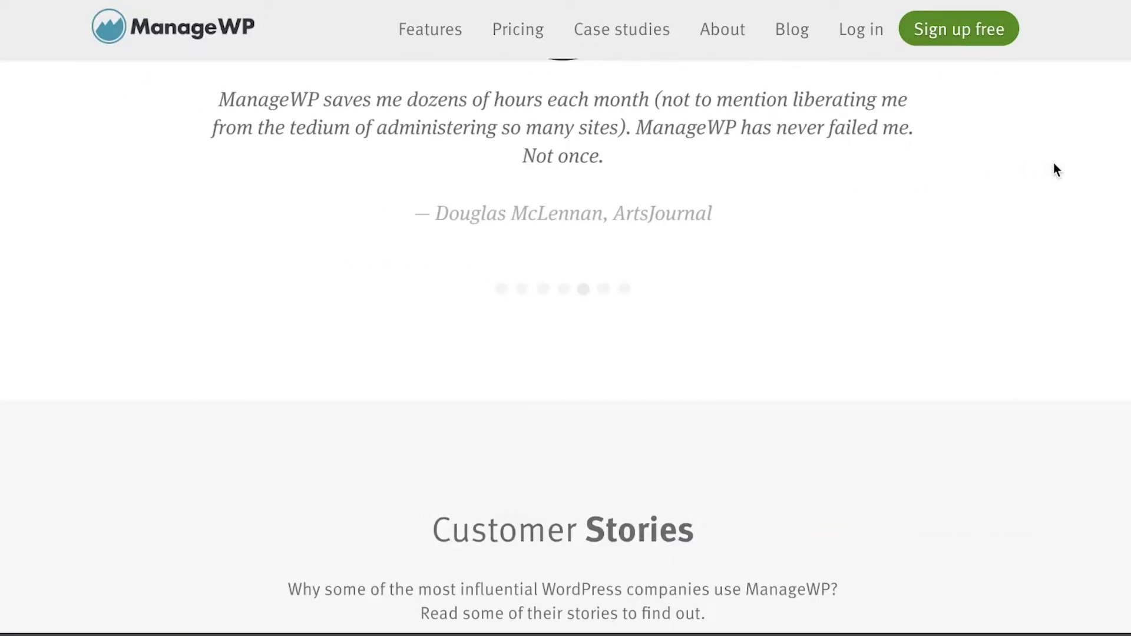
scroll(1053, 170, up, 2)
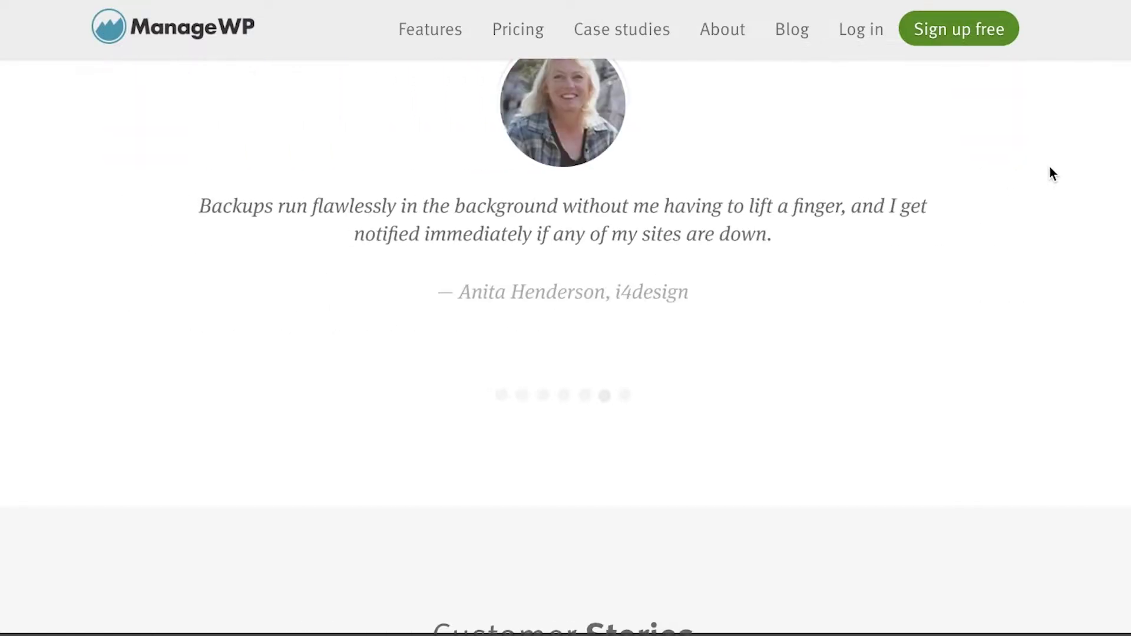
scroll(1048, 167, up, 14)
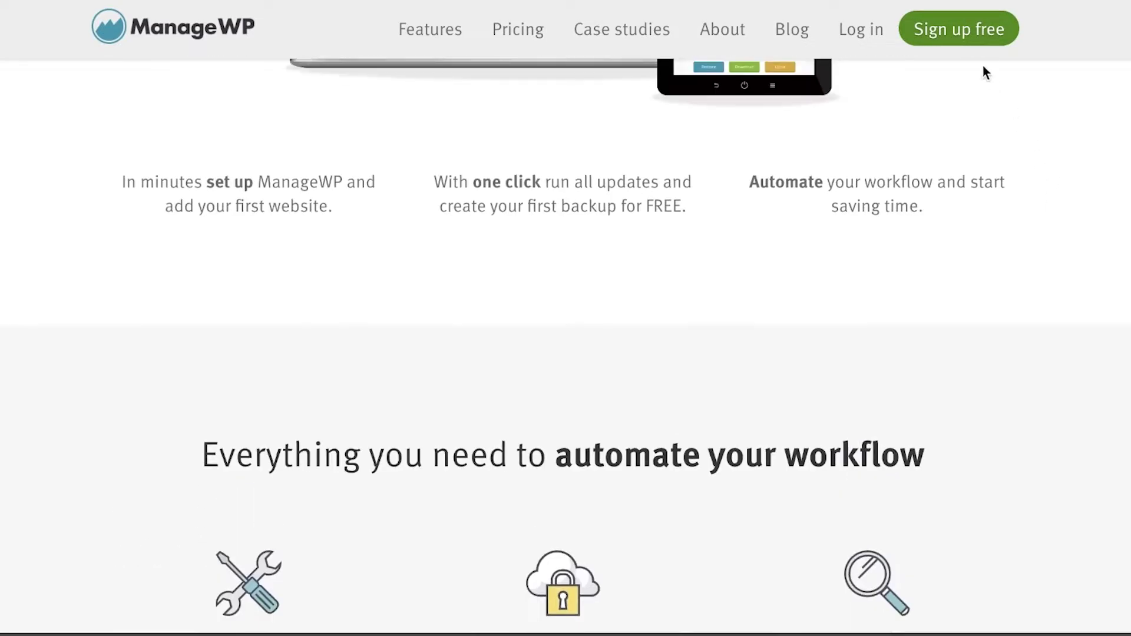
click(977, 31)
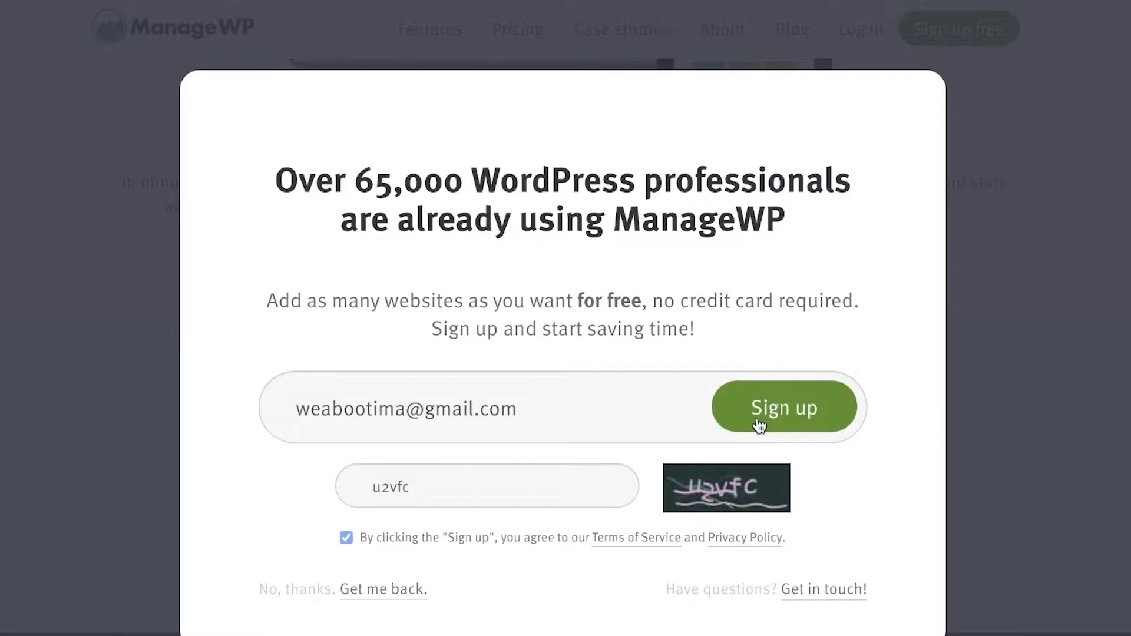
click(758, 419)
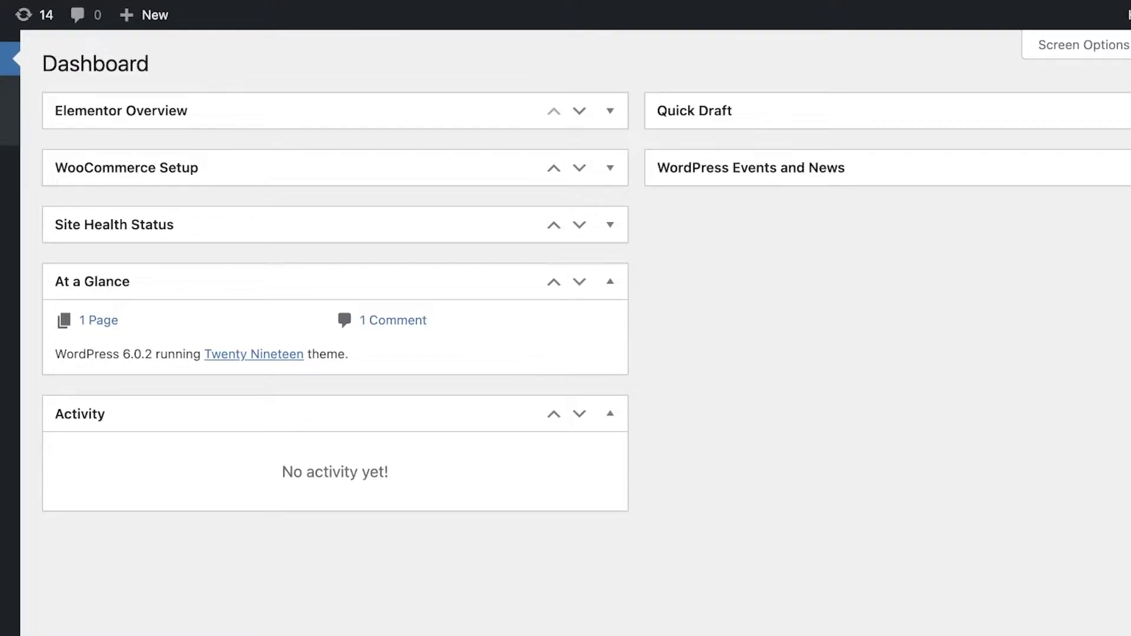
mouse_move(123, 13)
click(87, 49)
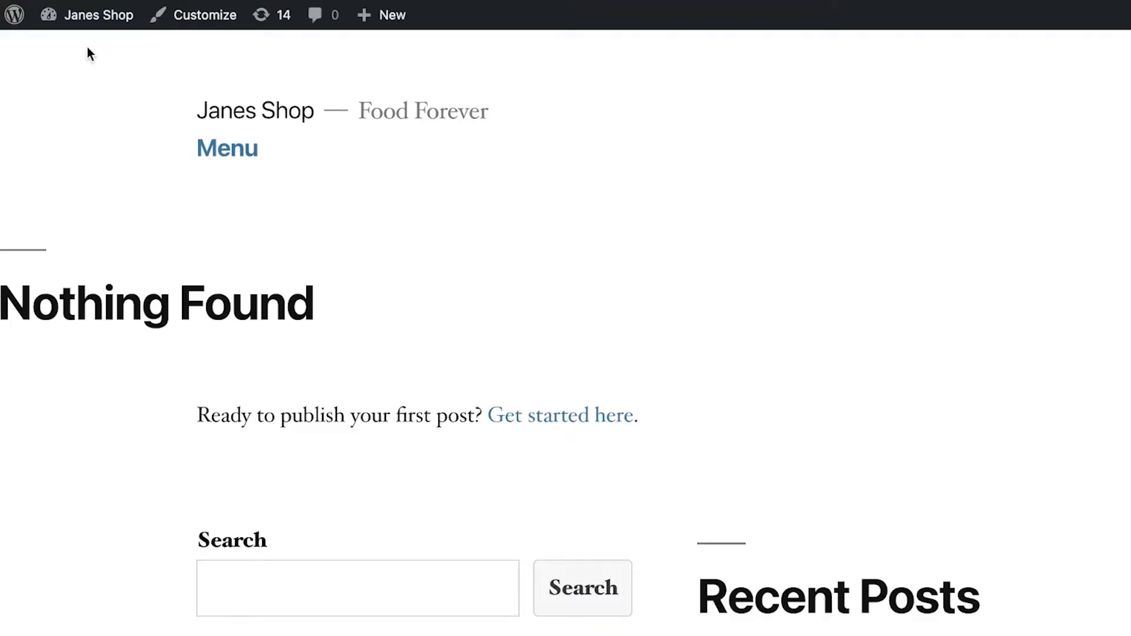
right_click(268, 3)
click(311, 118)
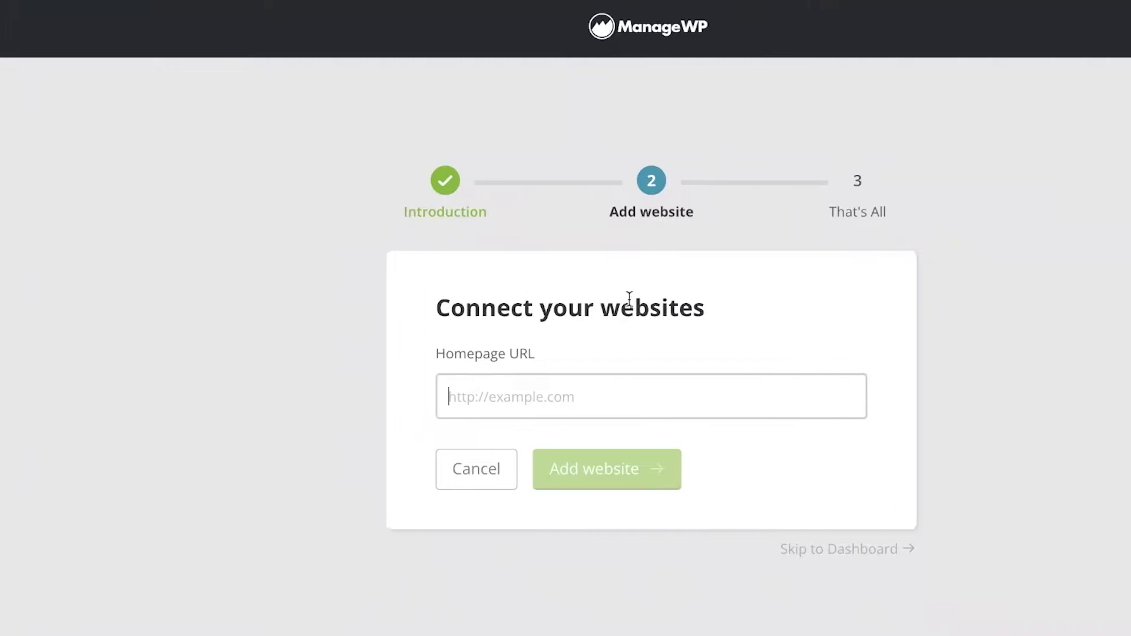
right_click(520, 396)
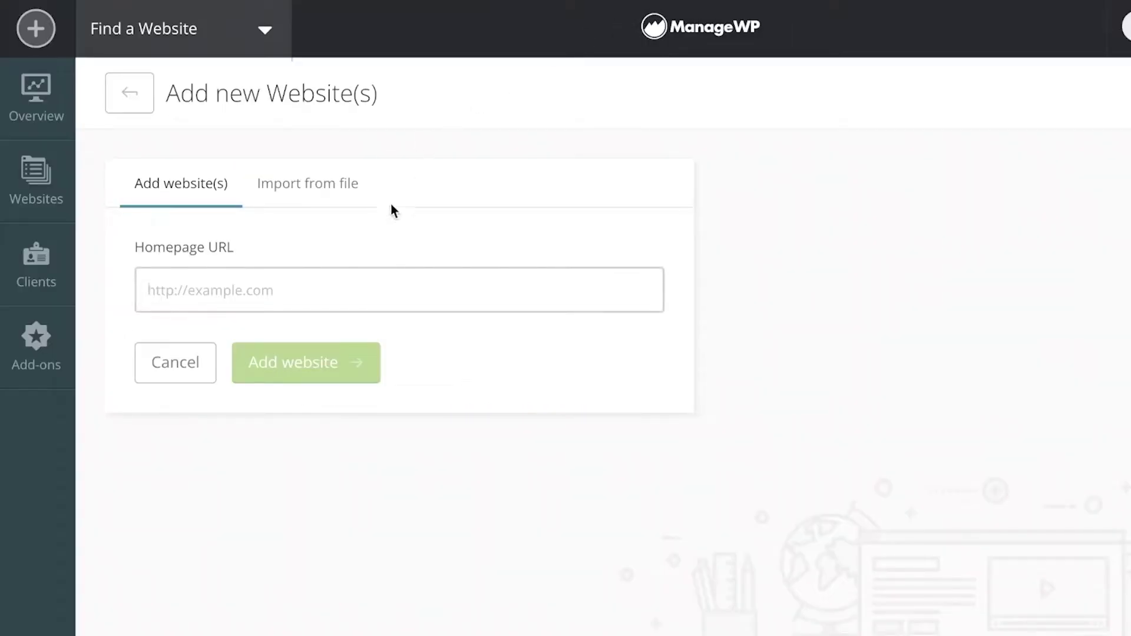
right_click(331, 288)
click(379, 430)
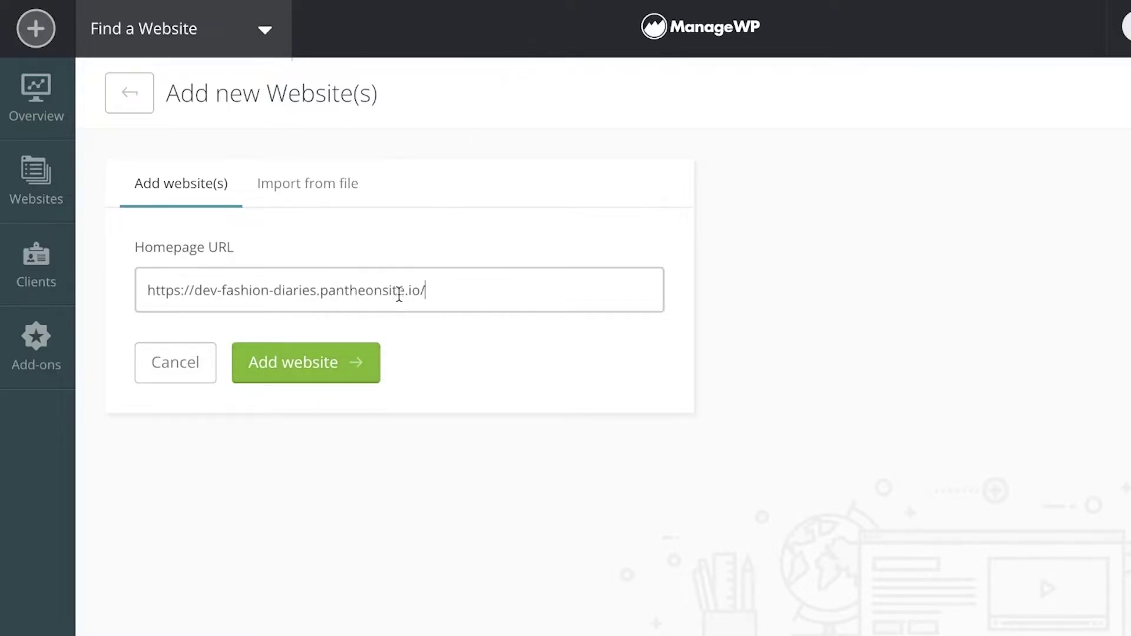
Step: Submit the site with Add website and switch ownership confirmation to a connection key
click(325, 373)
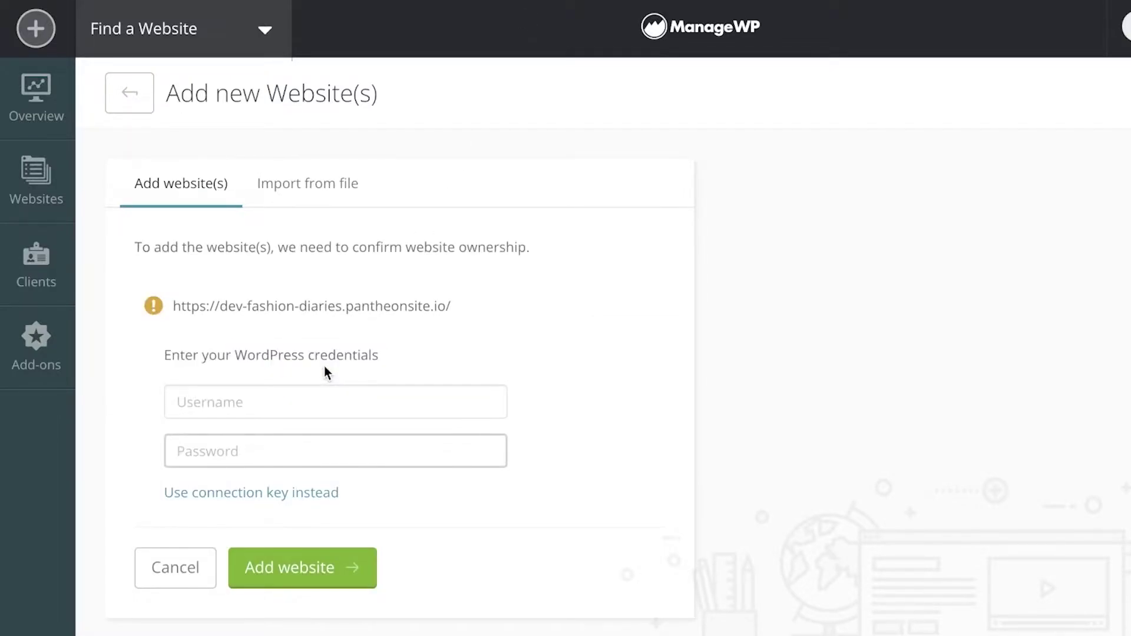
click(310, 305)
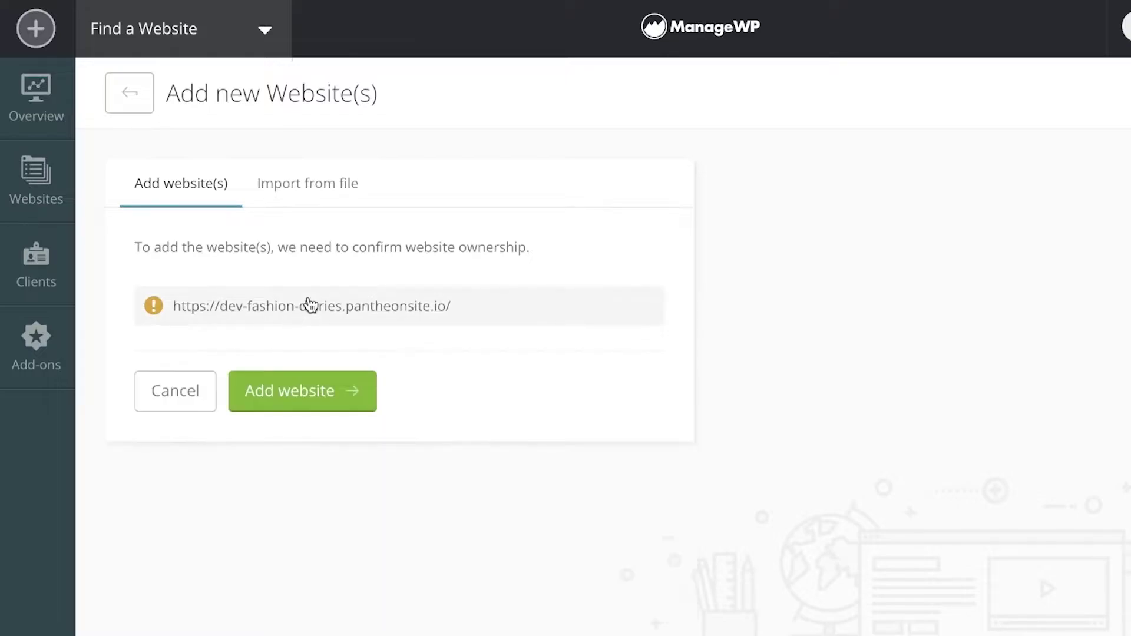
click(310, 305)
click(256, 403)
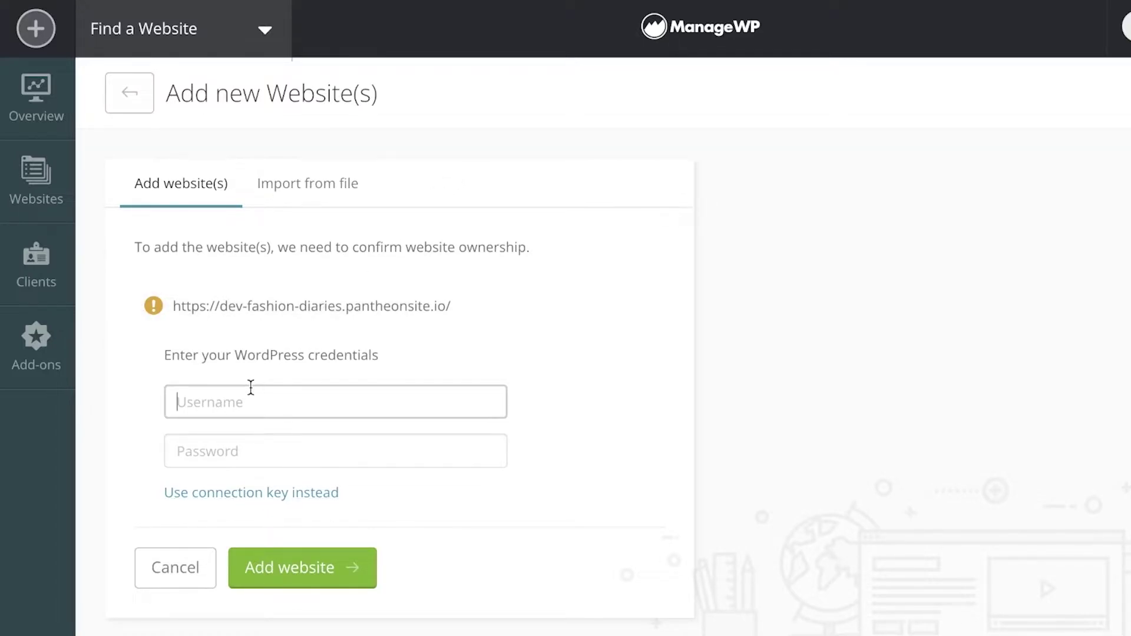
click(260, 492)
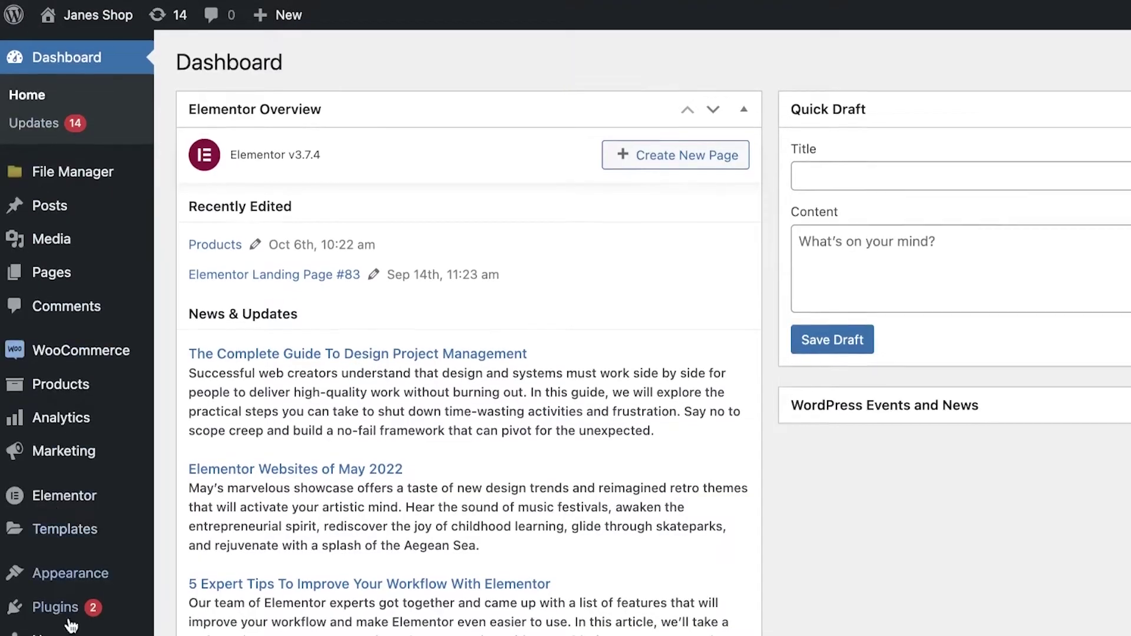
Step: Search the plugin directory for 'worker' and install the ManageWP Worker plugin
scroll(46, 530, down, 3)
mouse_move(56, 471)
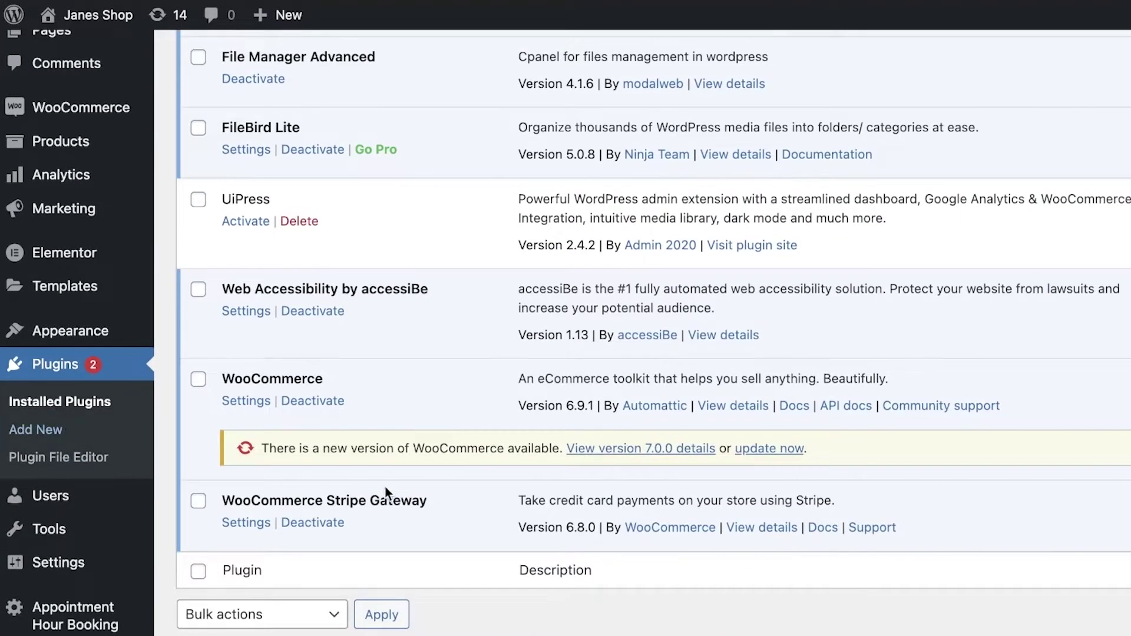
scroll(154, 486, up, 7)
click(1116, 96)
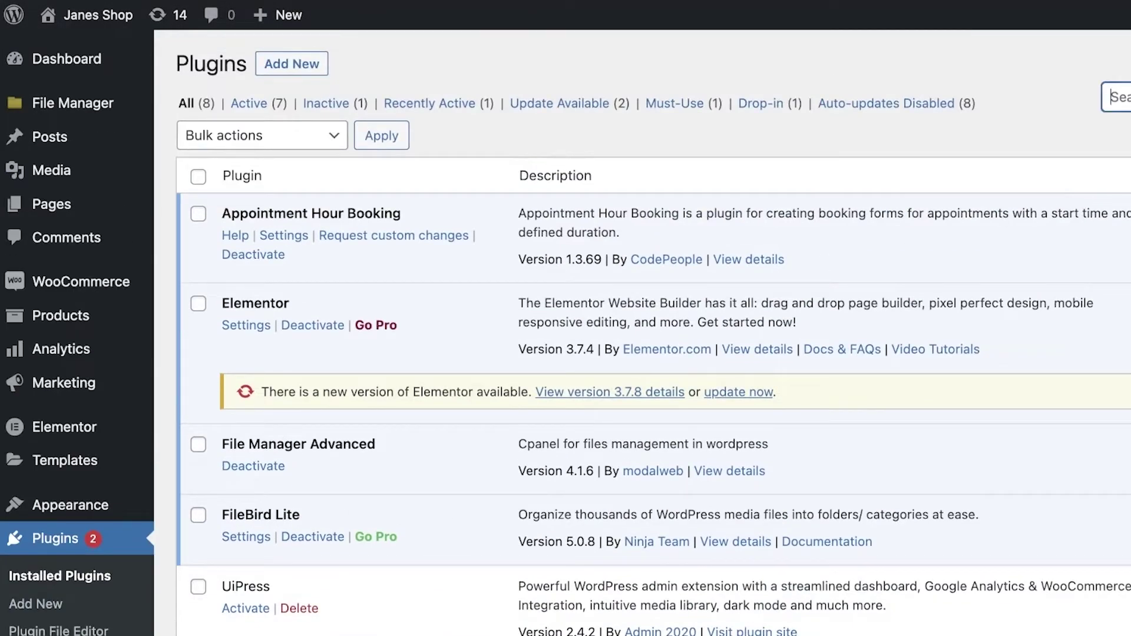
text(worker)
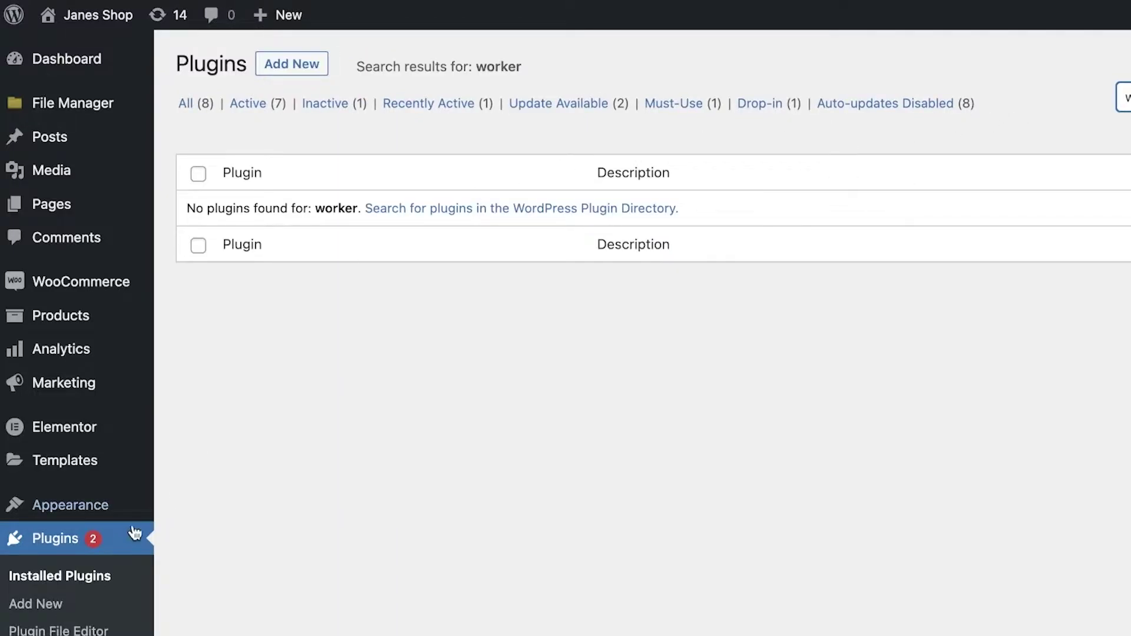
click(55, 605)
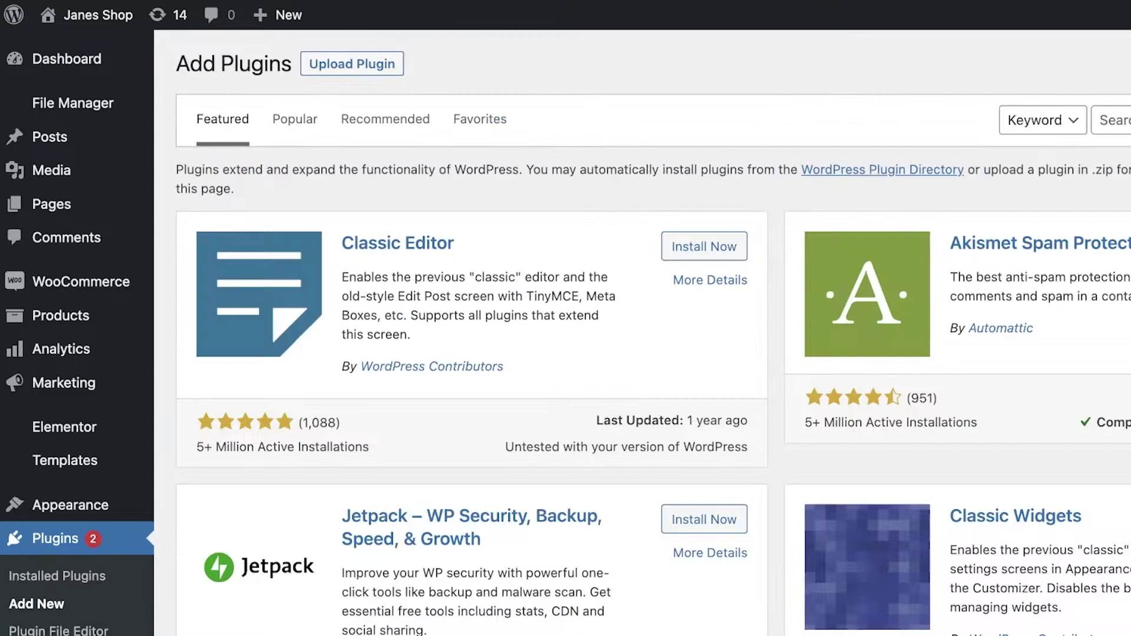
click(1125, 118)
text(worker)
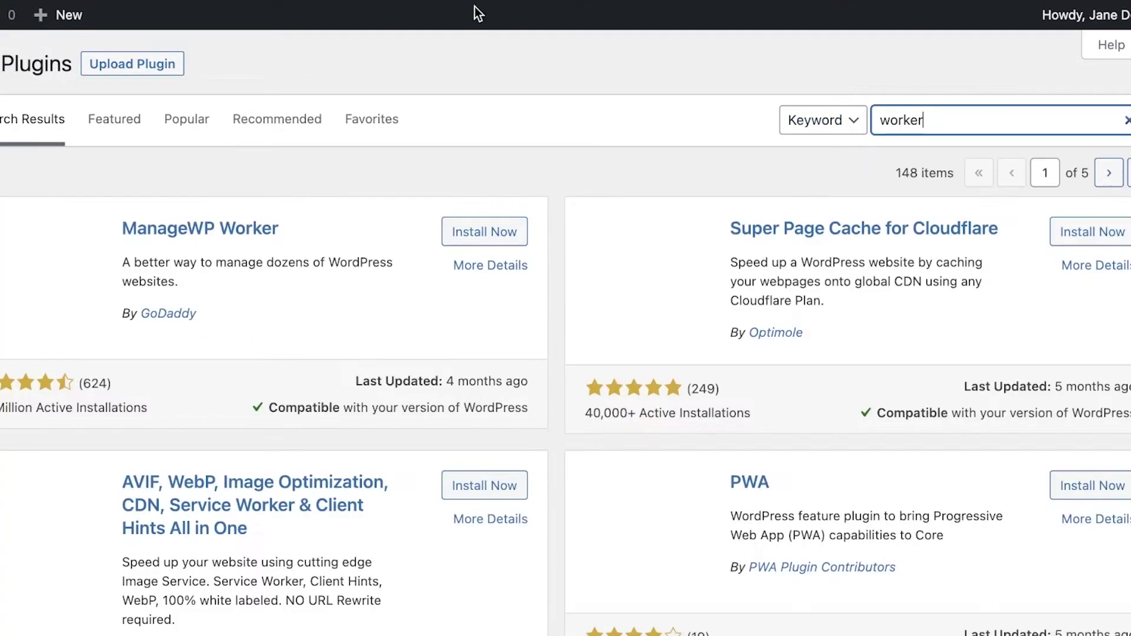
click(487, 230)
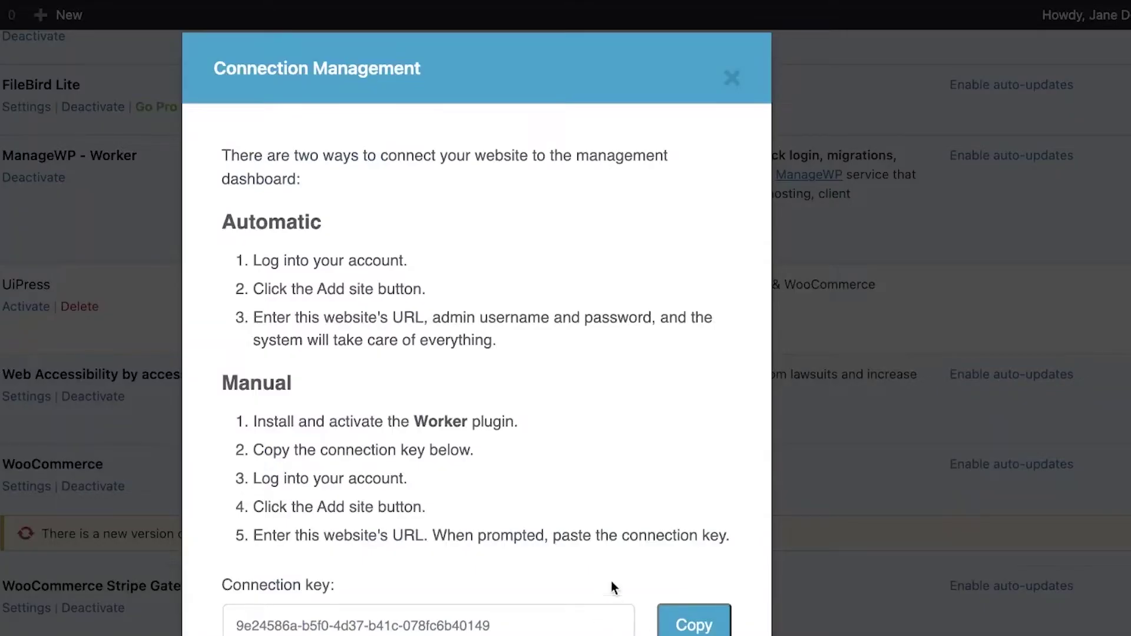
Step: Copy the connection key from the Worker plugin's Connection Management dialog
click(553, 627)
click(732, 77)
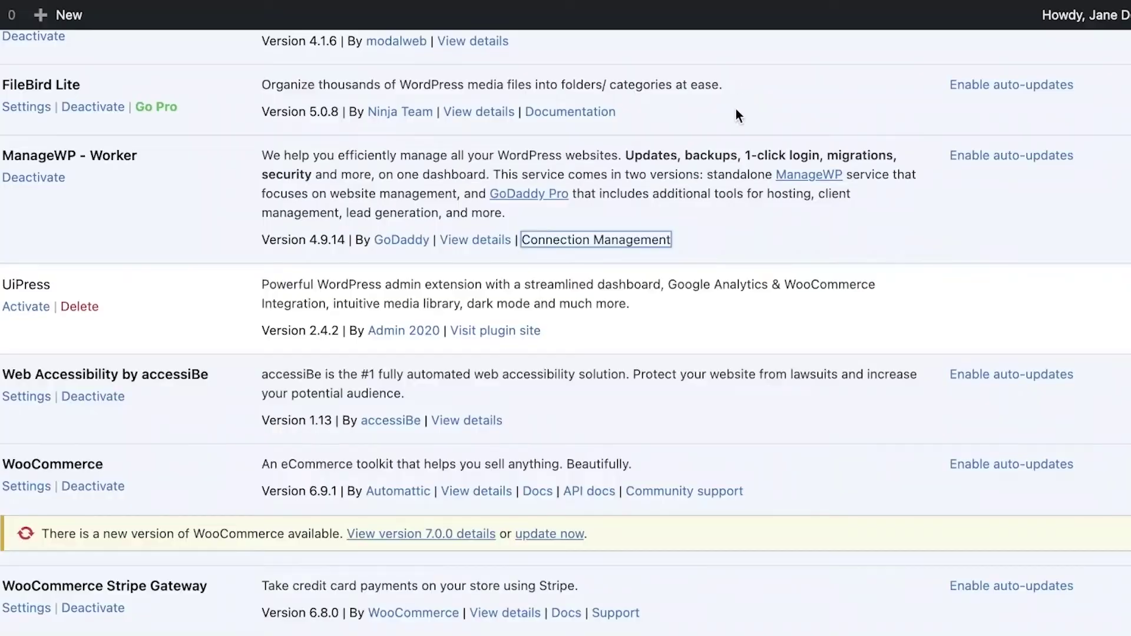
click(640, 238)
click(693, 623)
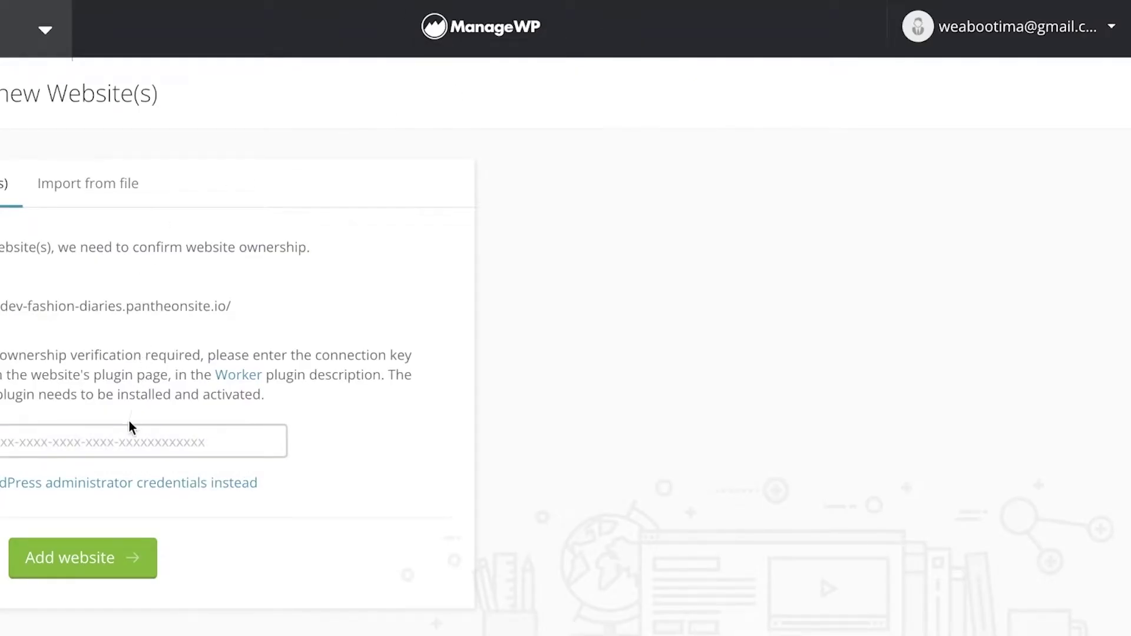
Step: Paste the connection key and add dev-fashion-diaries.pantheonsite.io, listed as Janes Shop
right_click(129, 429)
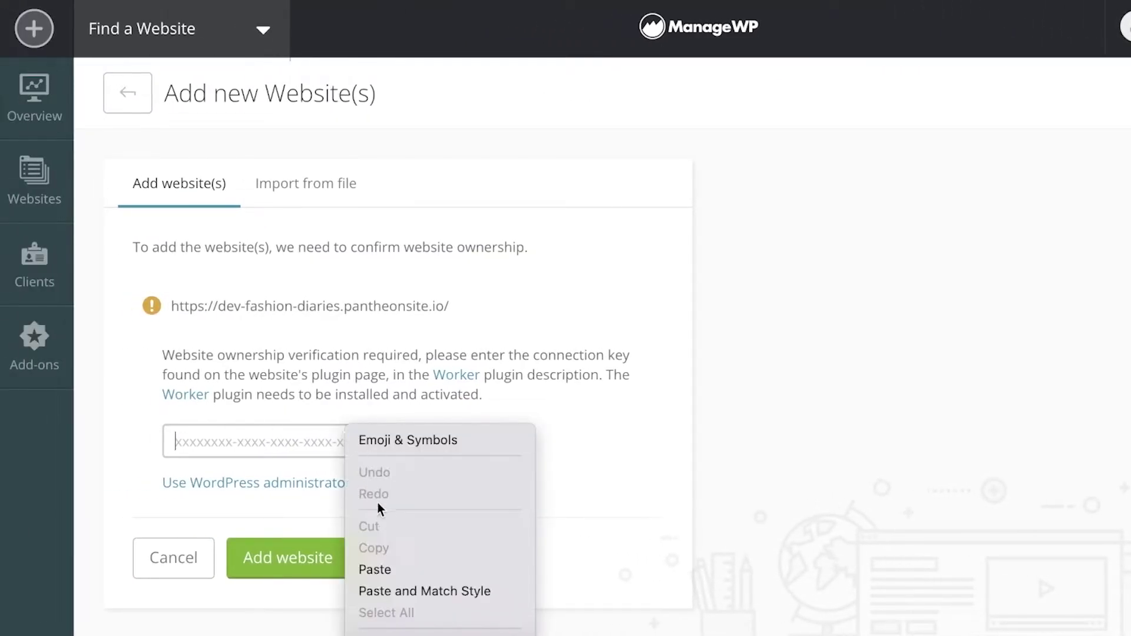
click(162, 565)
click(321, 560)
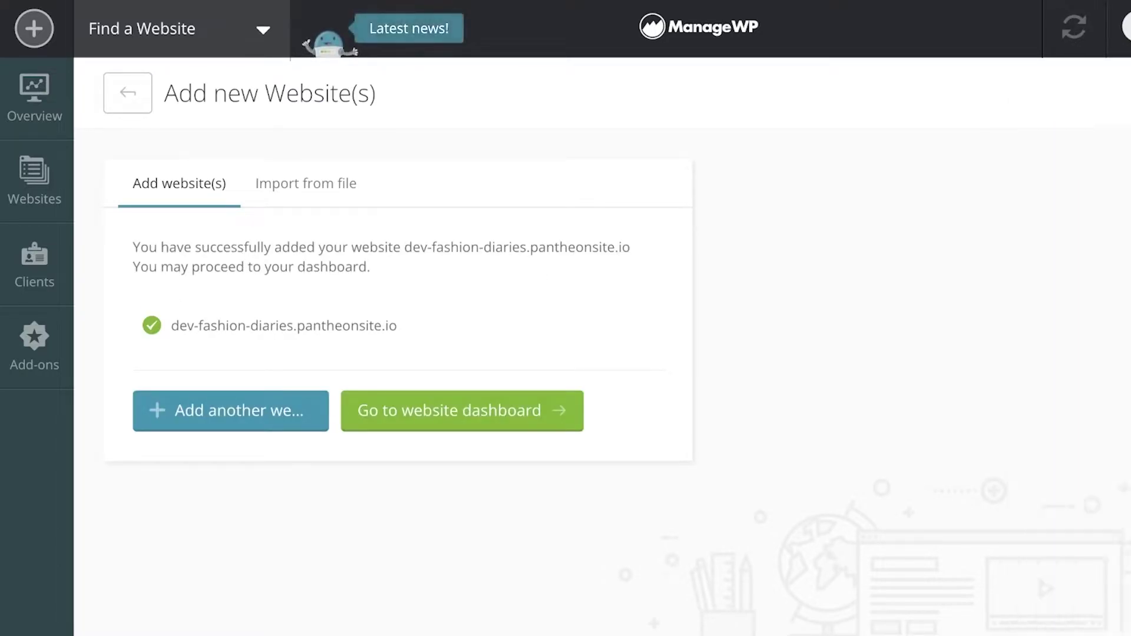
mouse_move(88, 24)
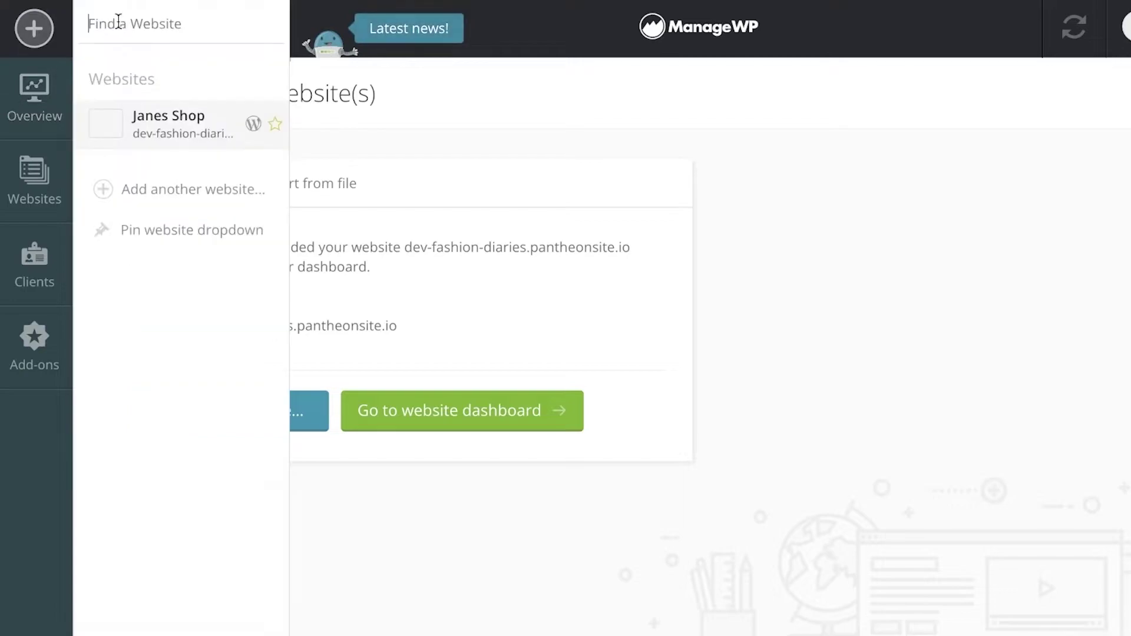
Step: Open Overview and collapse the Status, Tags, Clients, Language, WordPress and PHP filters
click(34, 95)
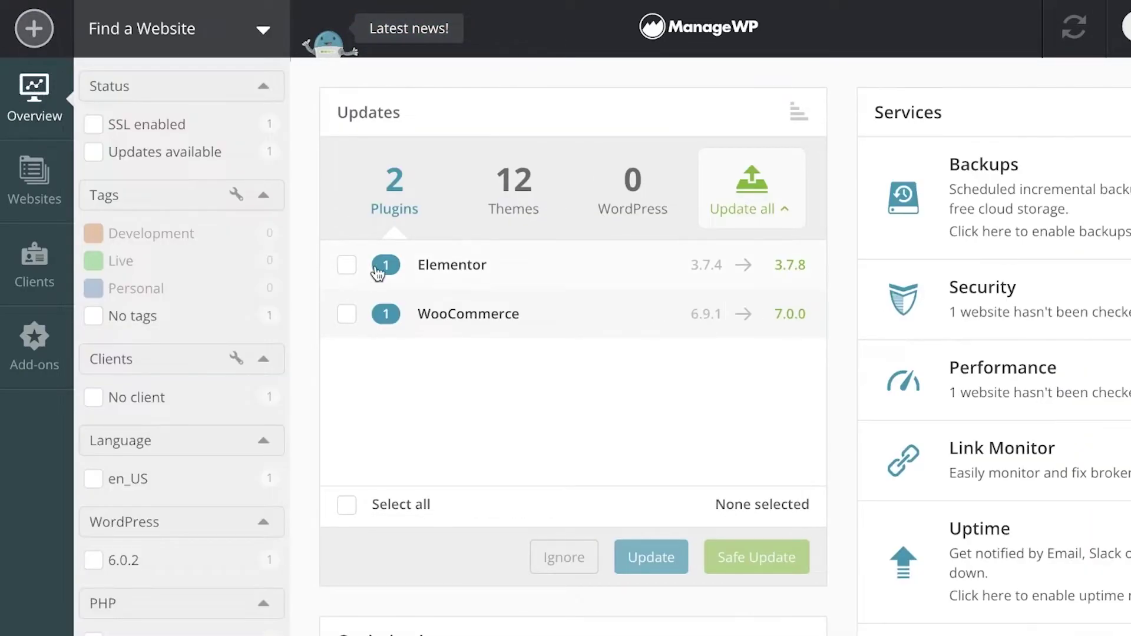
click(89, 87)
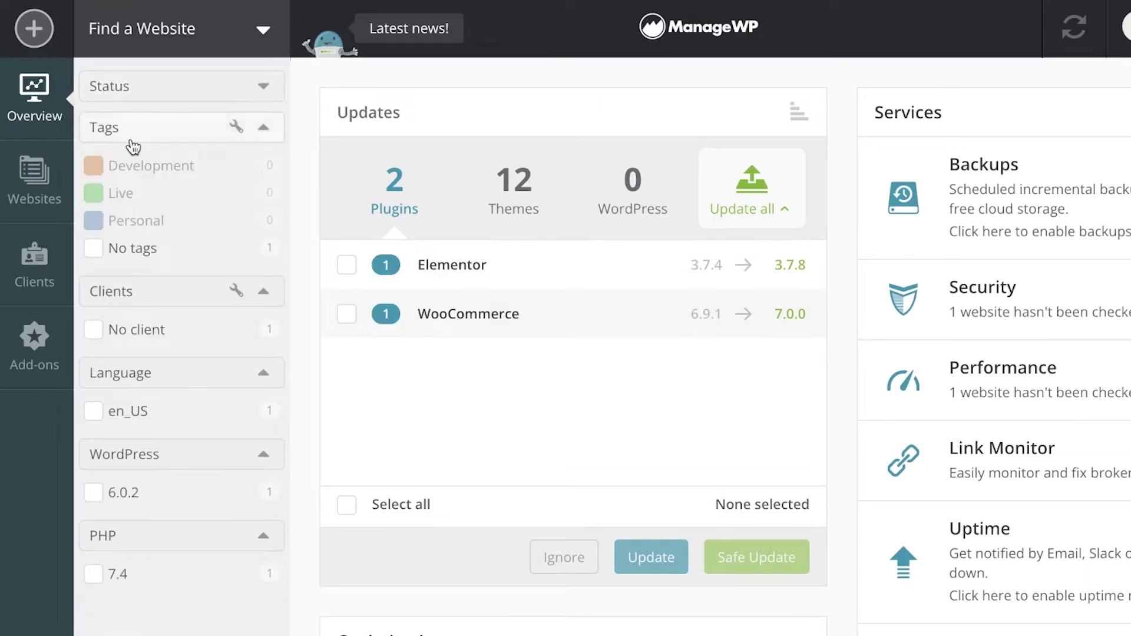
click(133, 130)
click(147, 177)
click(156, 215)
click(158, 255)
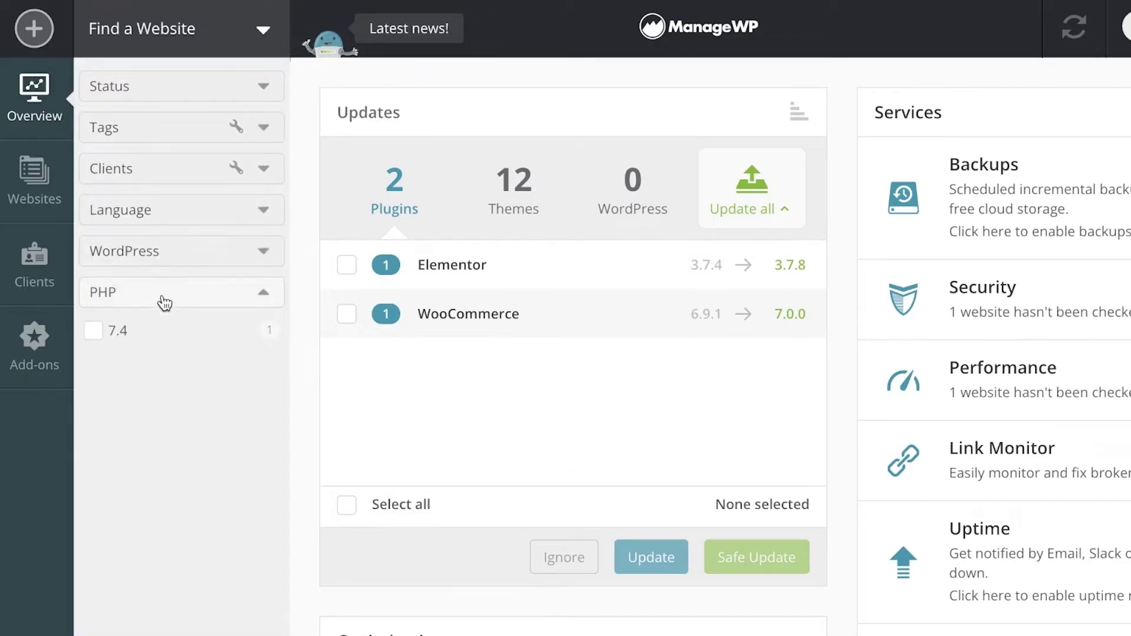
click(164, 297)
Step: Scroll the pending updates, start Update all for plugins and themes, then cancel it
scroll(896, 188, down, 6)
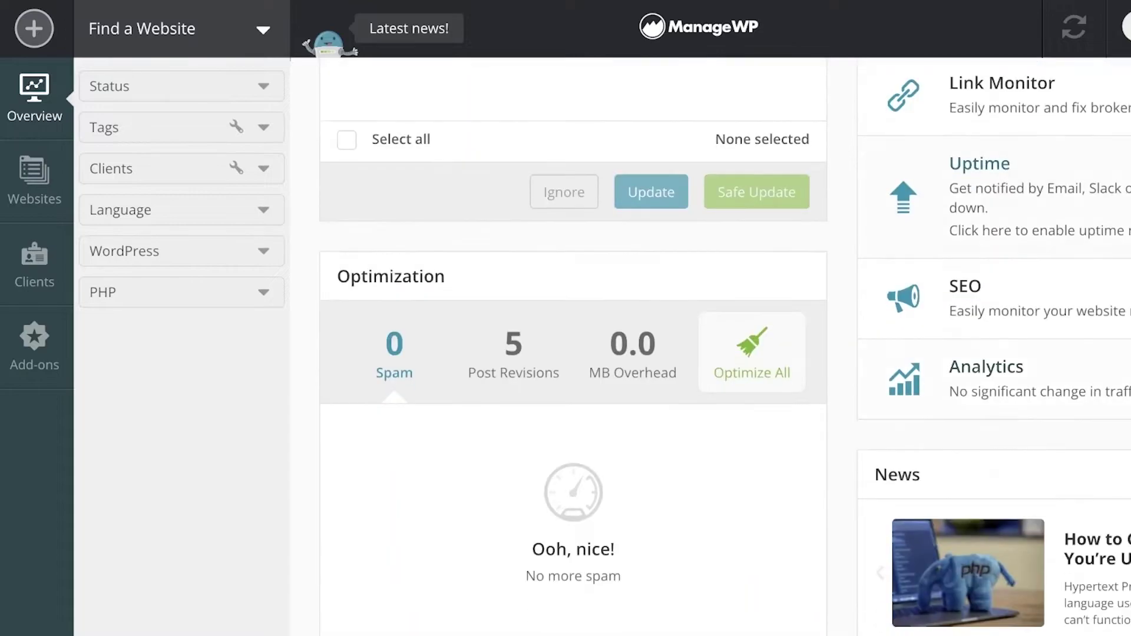
scroll(895, 188, up, 5)
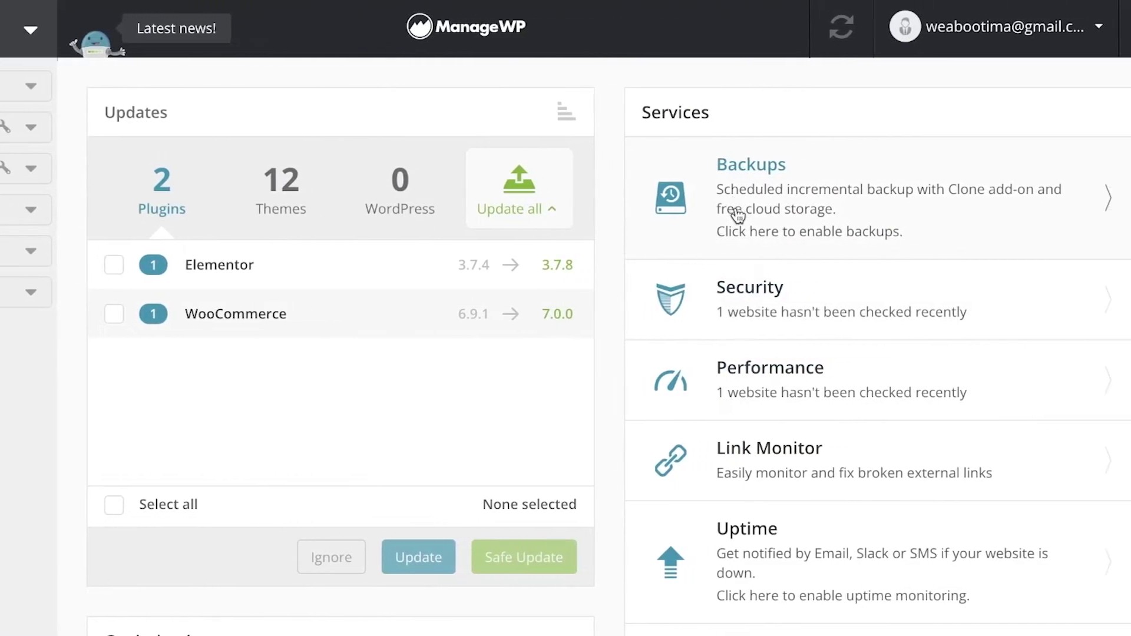
scroll(743, 248, down, 3)
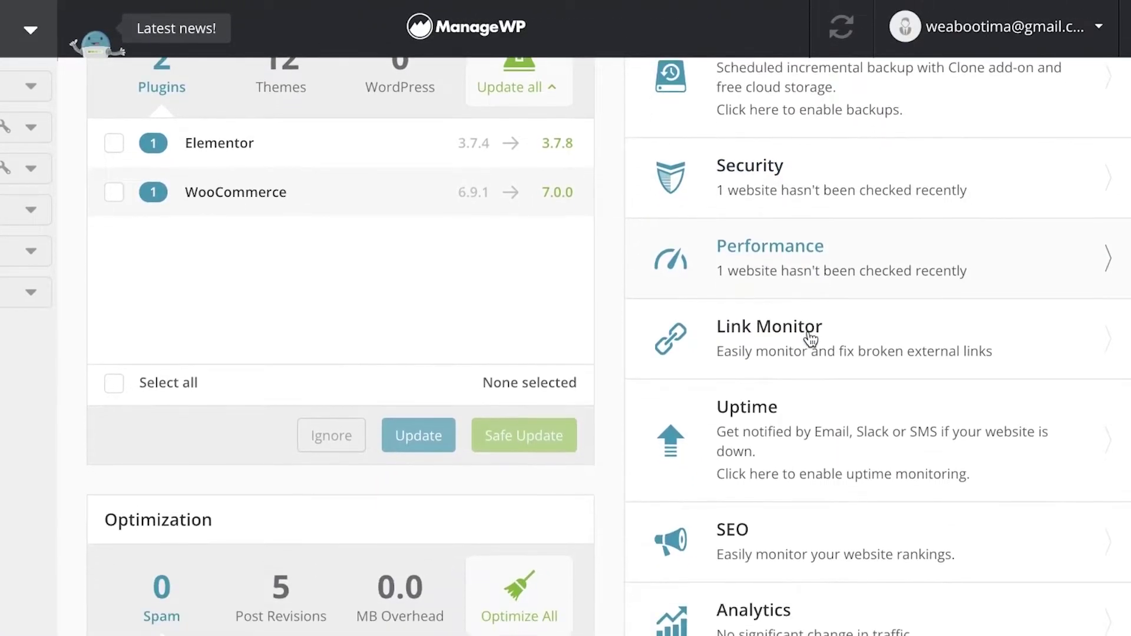
scroll(820, 376, down, 2)
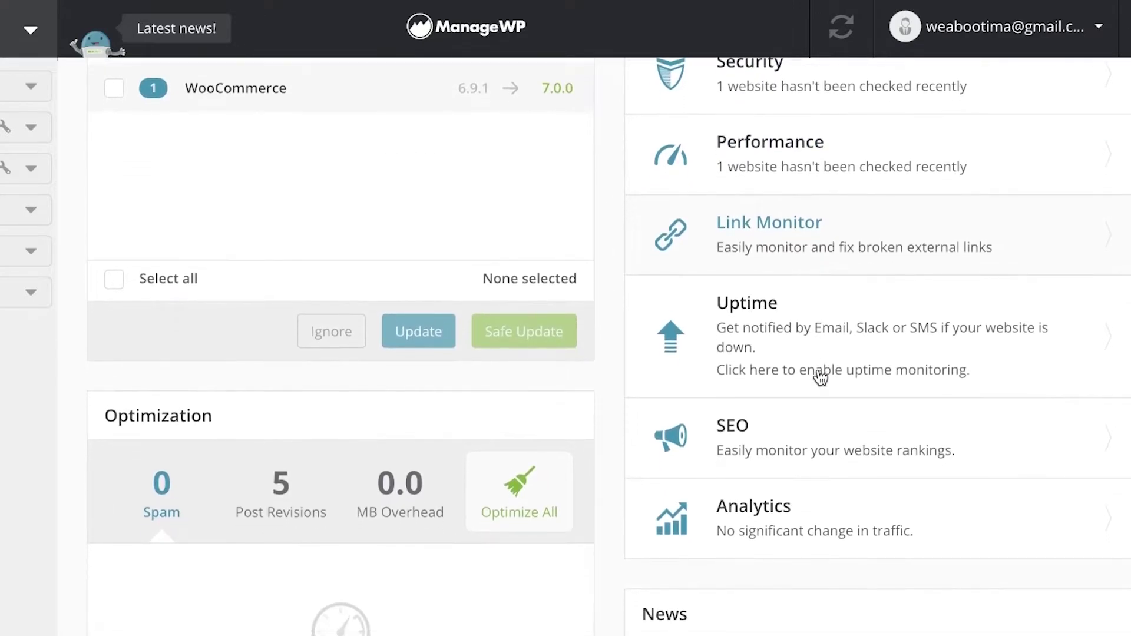
scroll(821, 376, down, 8)
scroll(265, 308, up, 5)
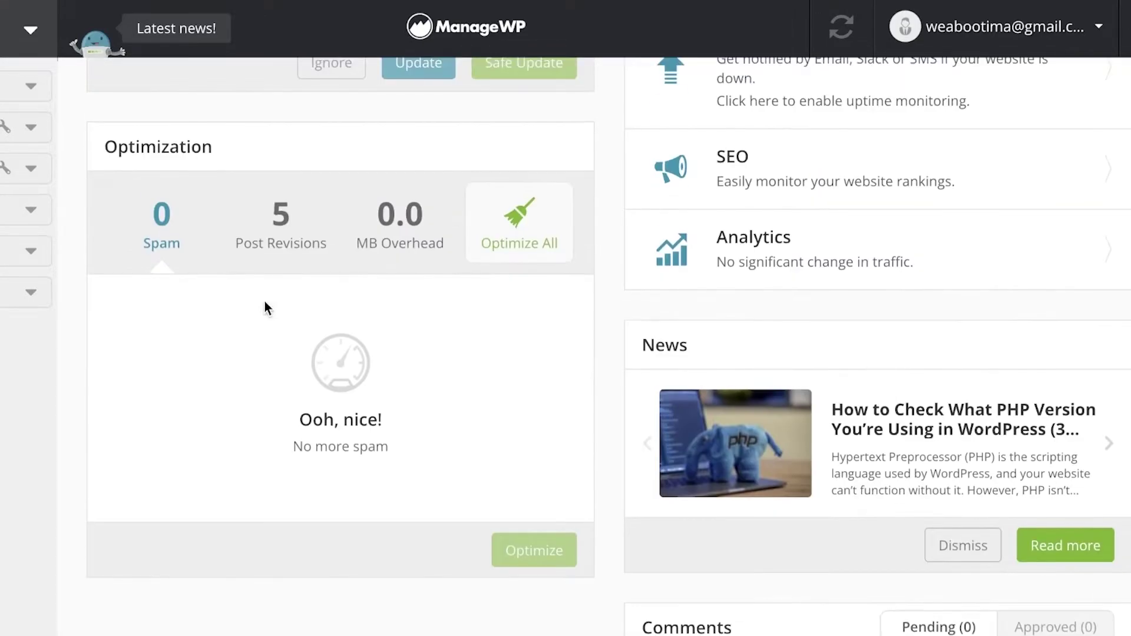
scroll(264, 306, up, 3)
scroll(377, 318, up, 7)
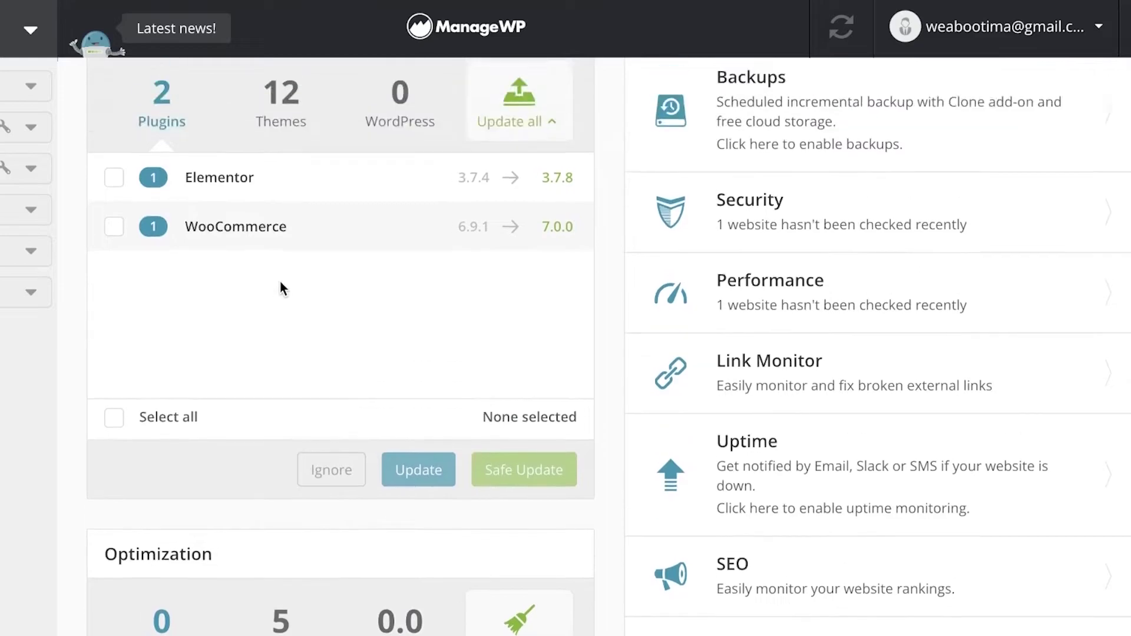
scroll(280, 287, up, 2)
click(515, 197)
click(495, 257)
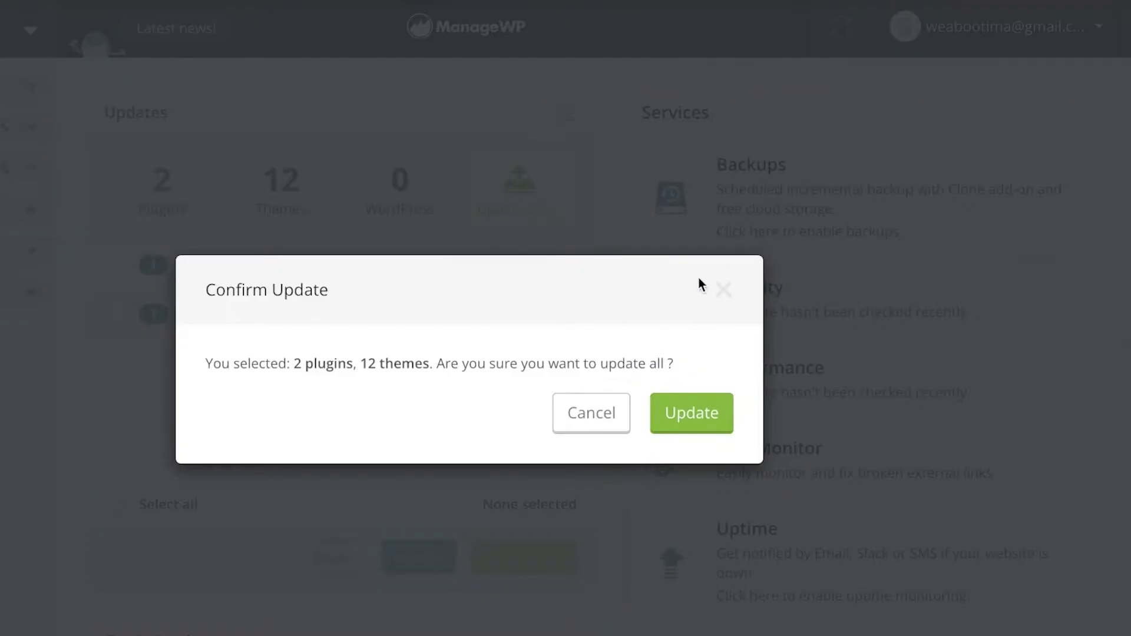
click(723, 289)
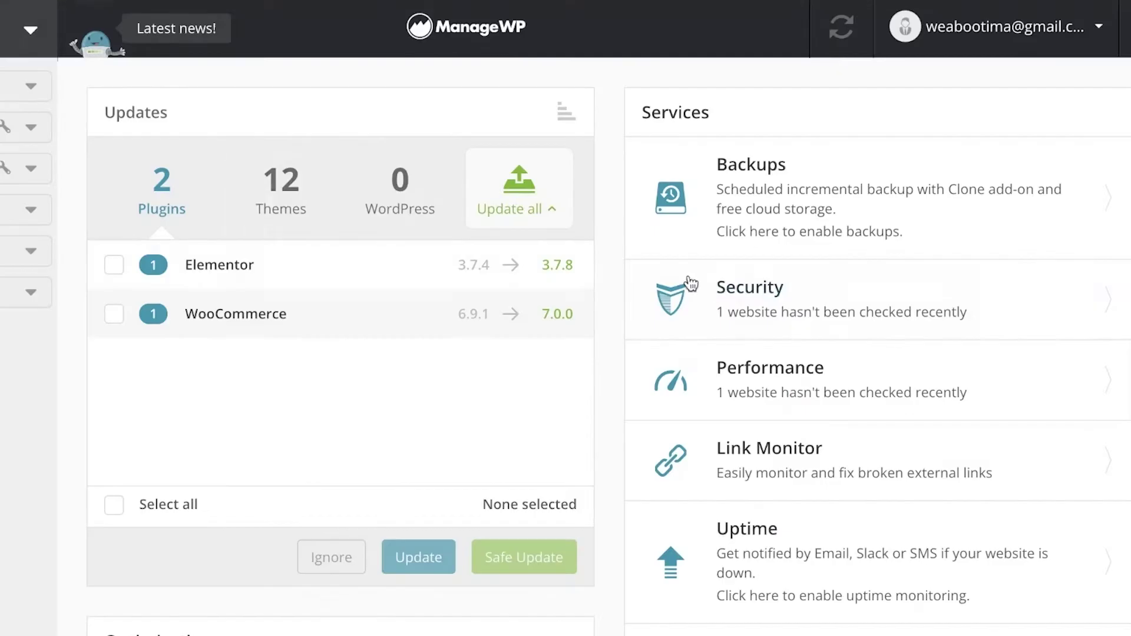
Step: Review the Themes, Plugins and WordPress update lists, ending on Plugins
click(262, 184)
click(165, 206)
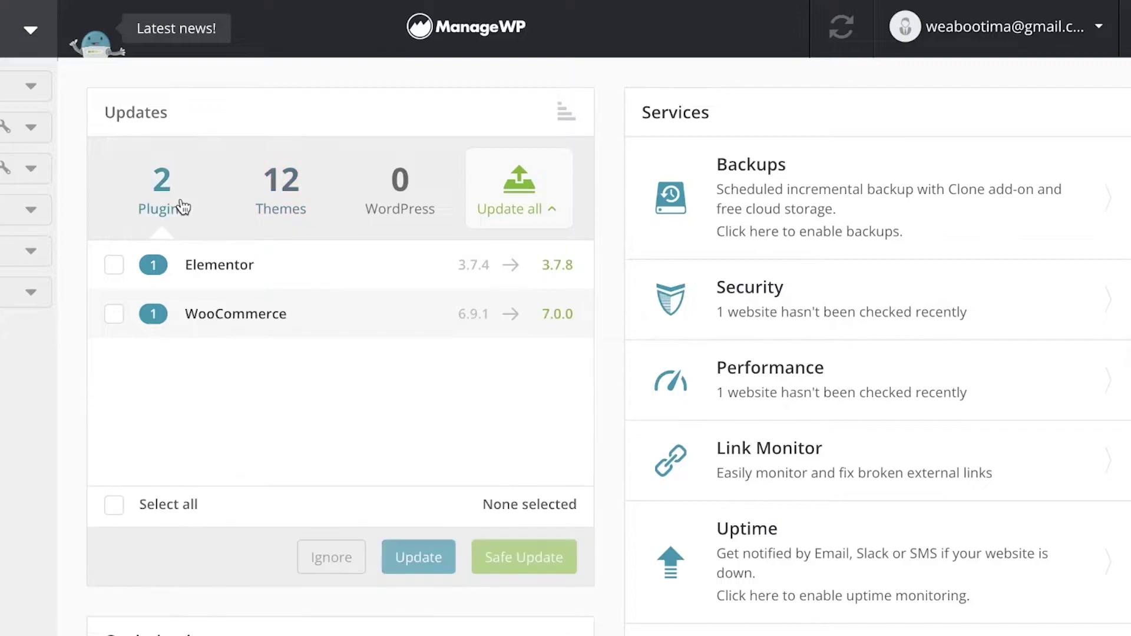
click(360, 199)
click(154, 187)
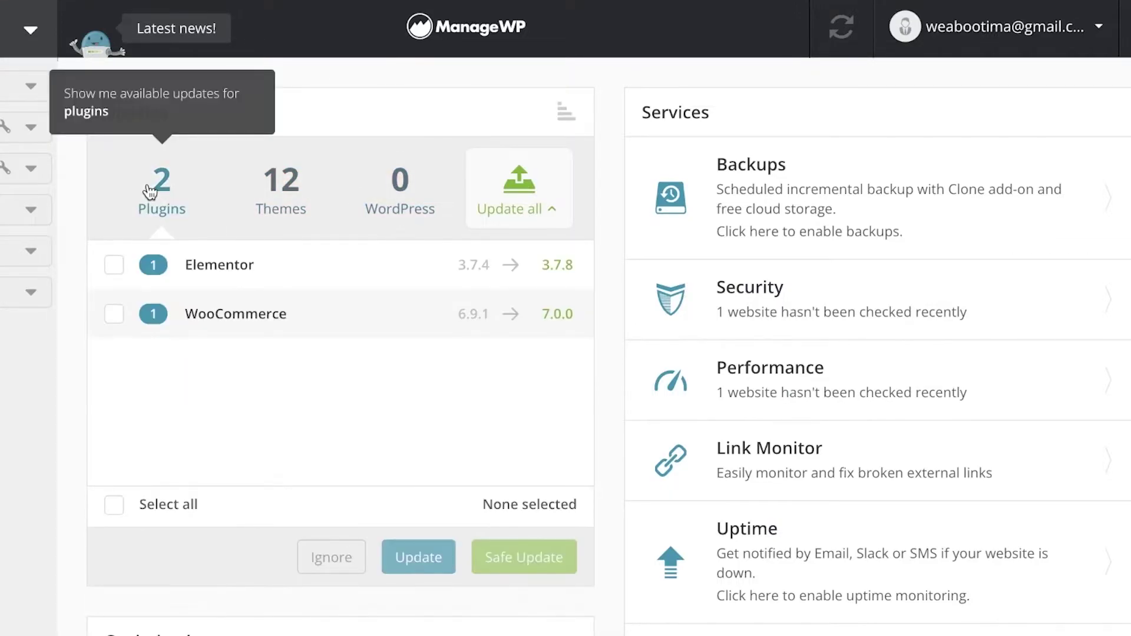
scroll(155, 195, down, 1)
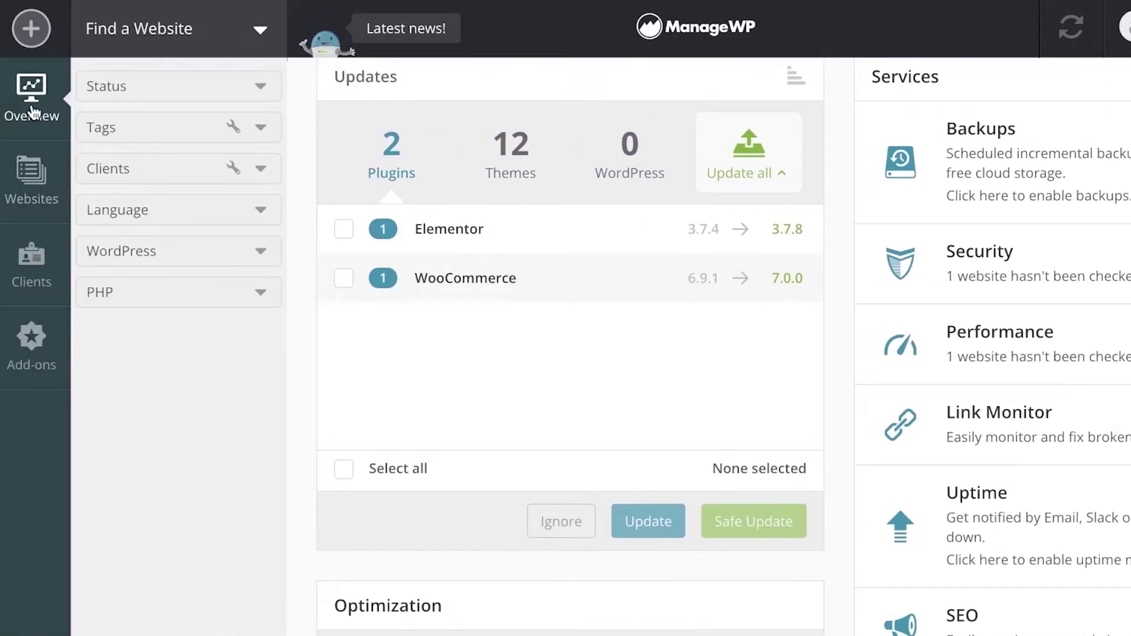
Step: Go to Websites, back out of adding another site, and expand the Status and Clients filters
click(47, 179)
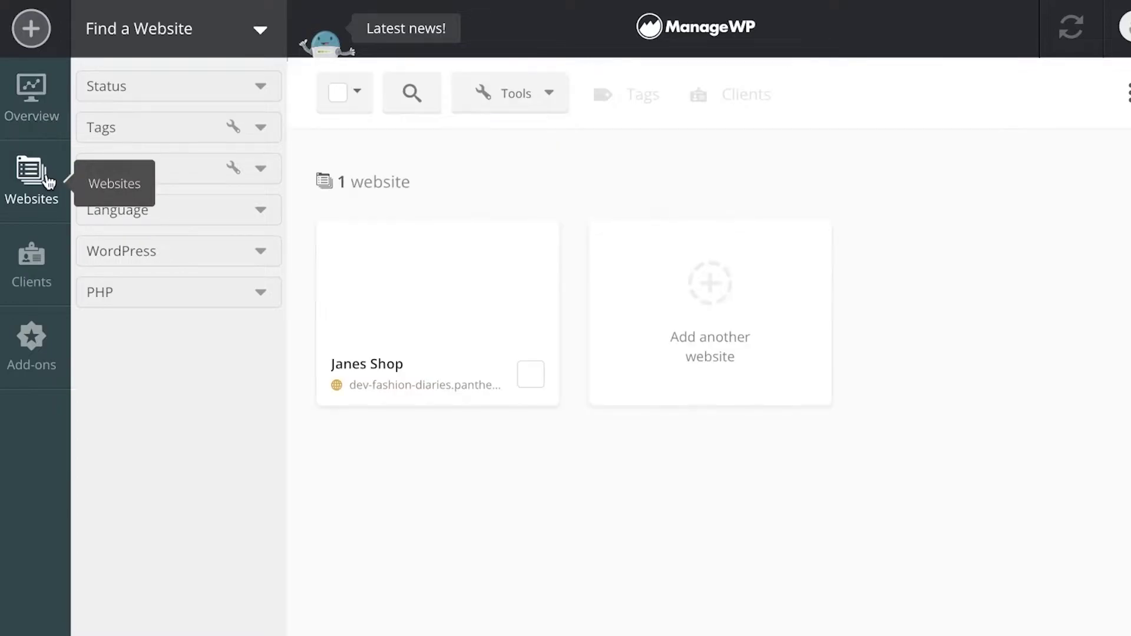
click(699, 296)
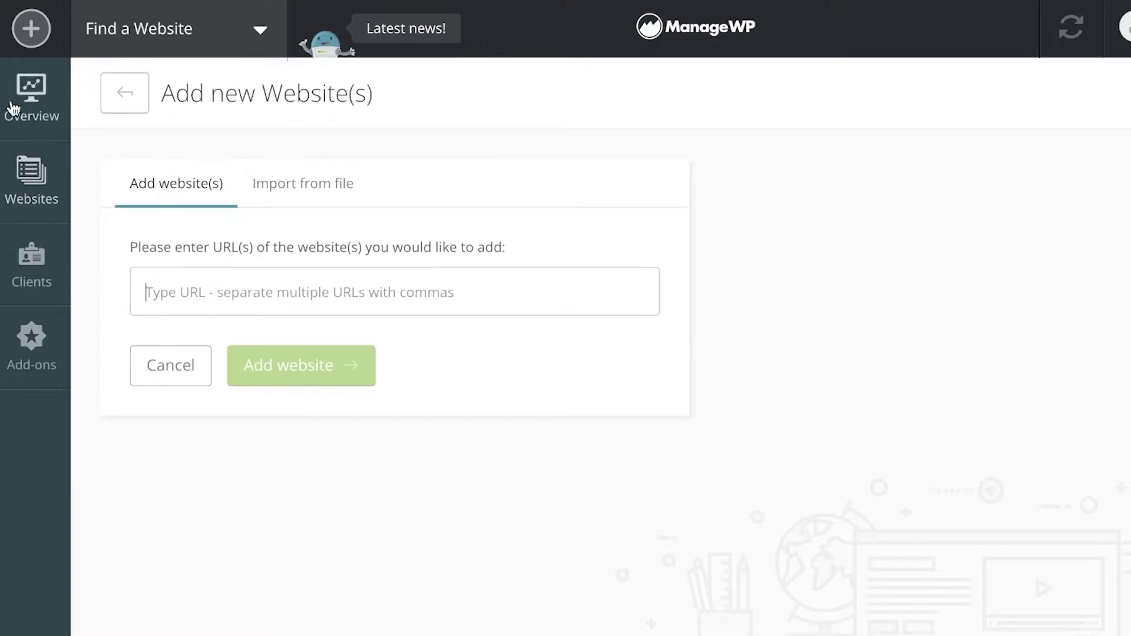
click(39, 205)
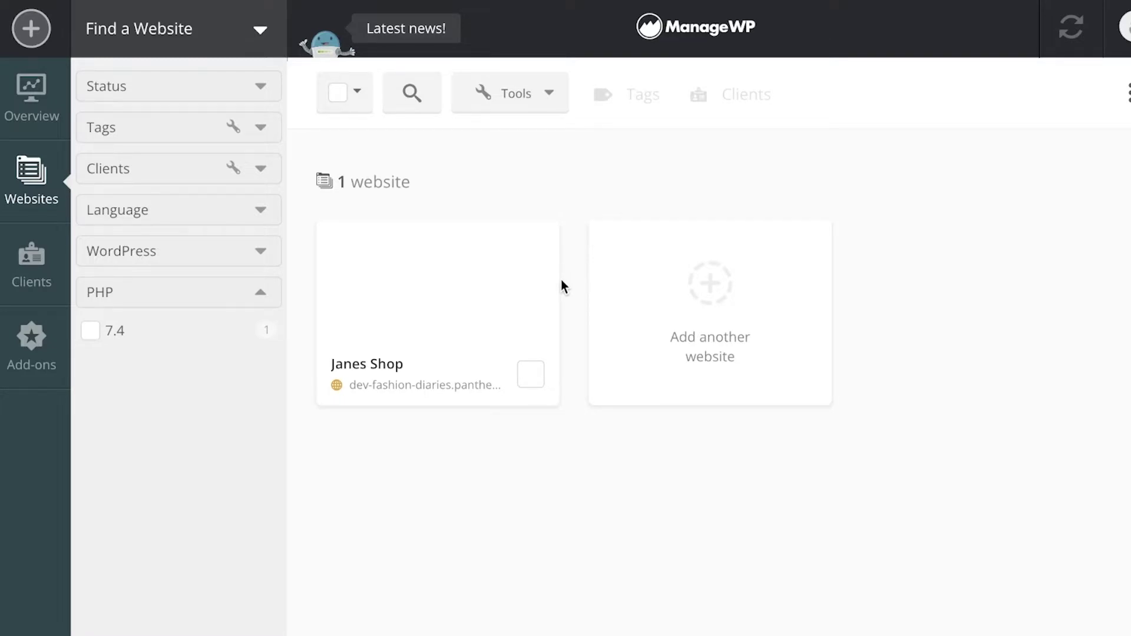
click(156, 85)
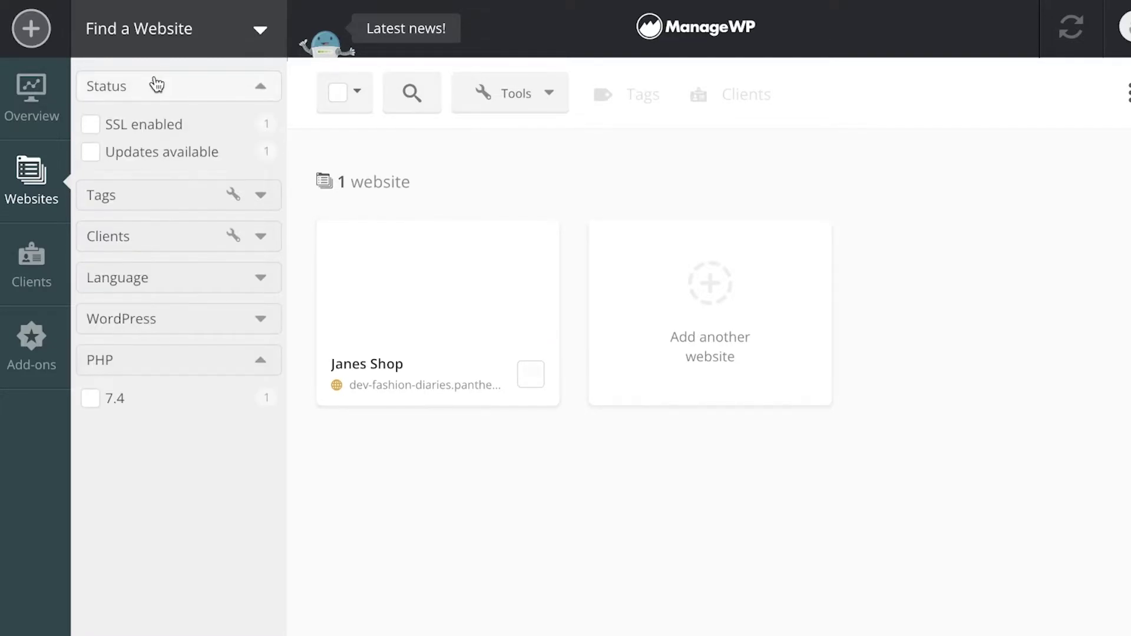
click(147, 246)
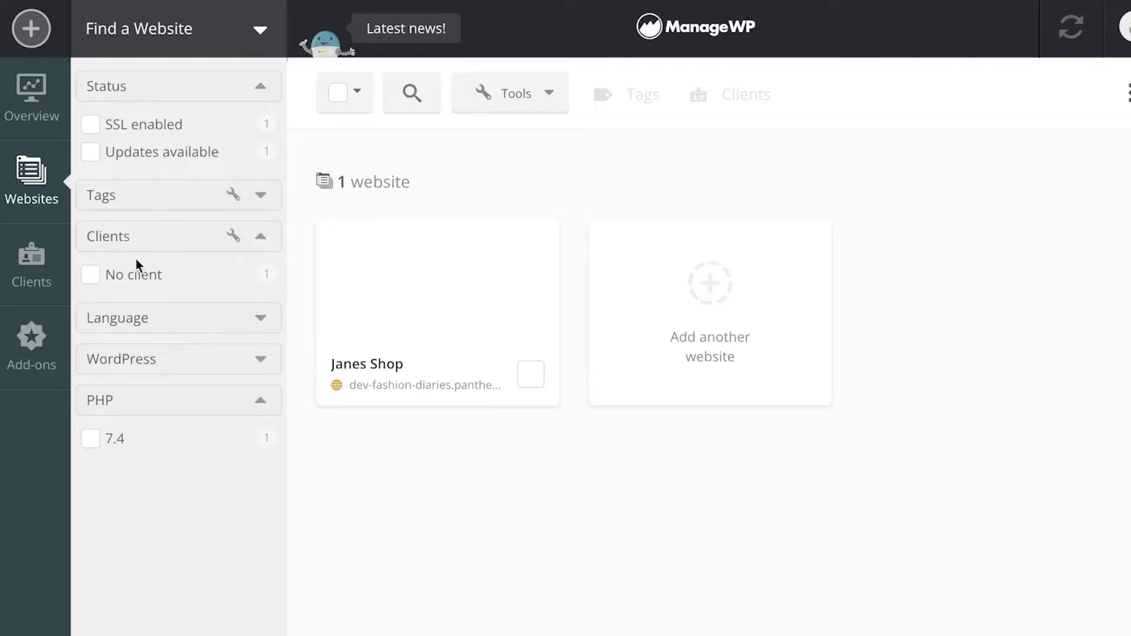
Step: Select and deselect Janes Shop, then star and unstar it from its options menu
click(529, 375)
click(521, 375)
click(534, 236)
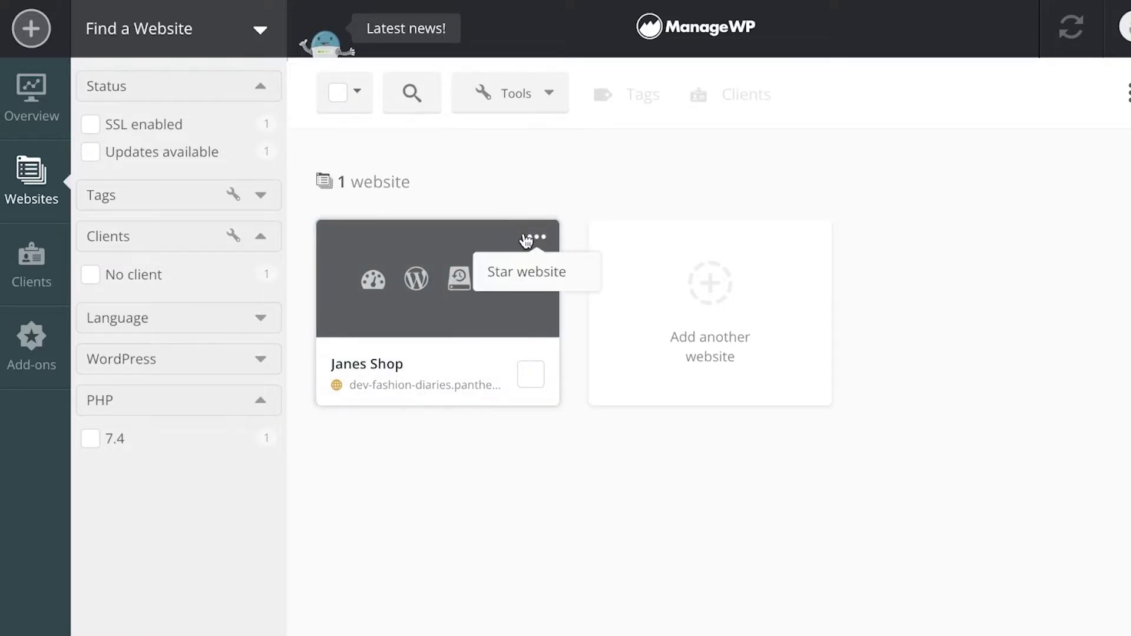
click(532, 274)
click(536, 237)
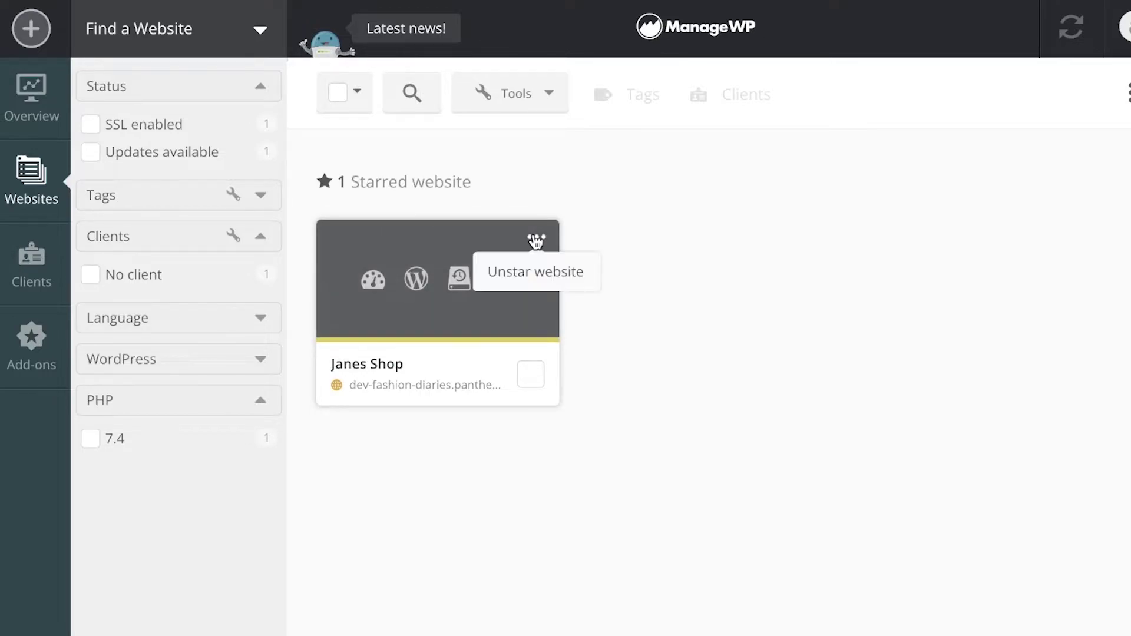
click(542, 273)
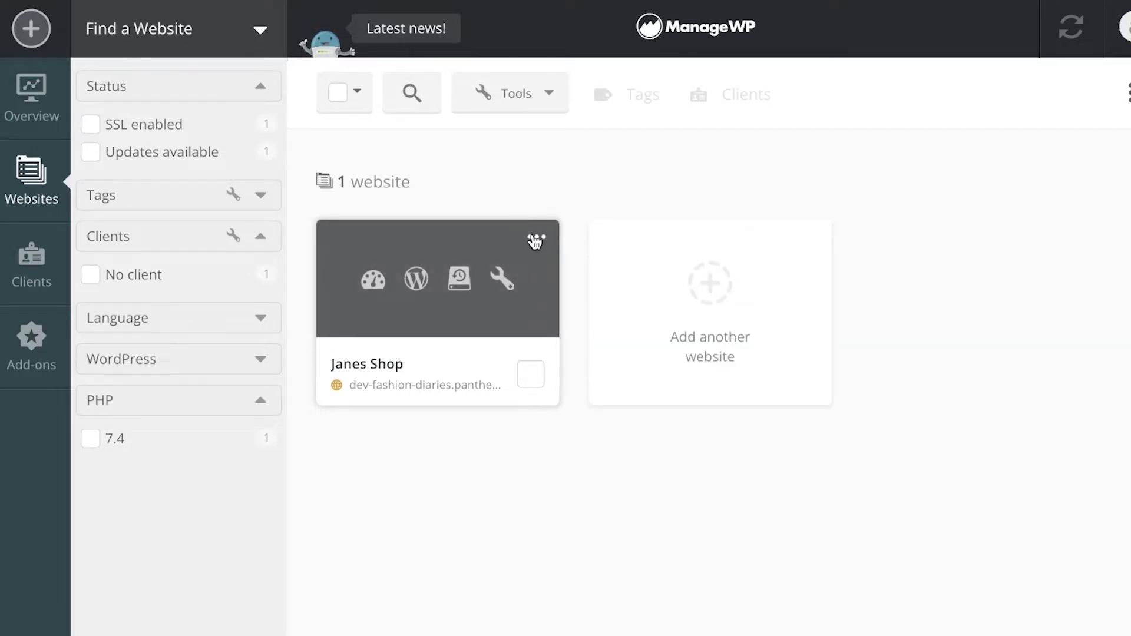
Step: Look through the bulk tools list, expand Language and WordPress filters, and collapse PHP
click(548, 108)
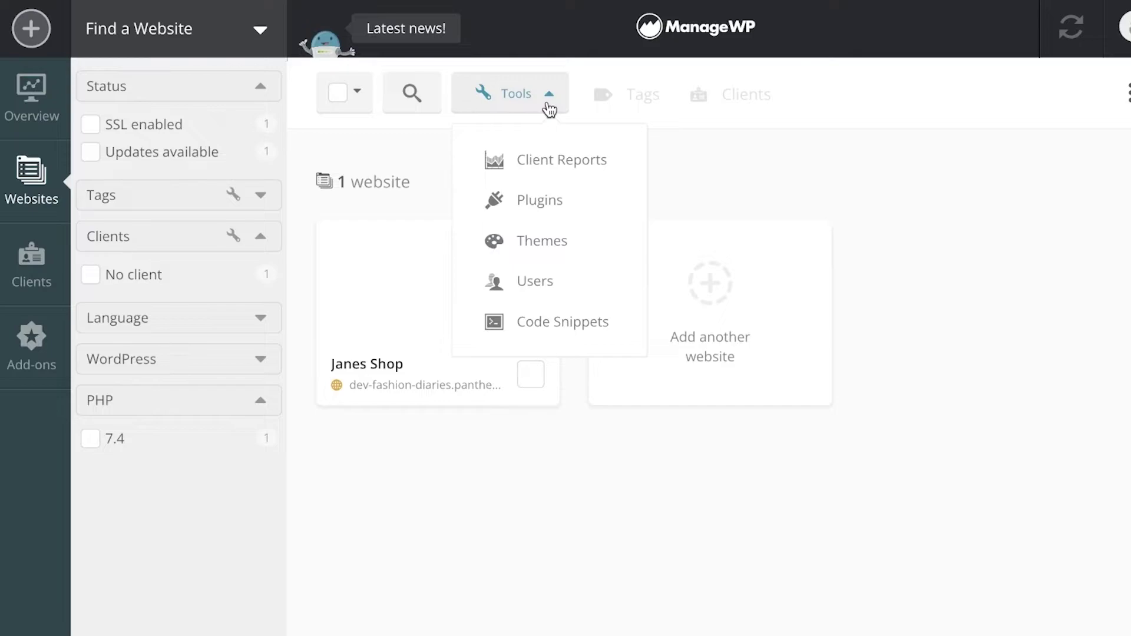
click(528, 472)
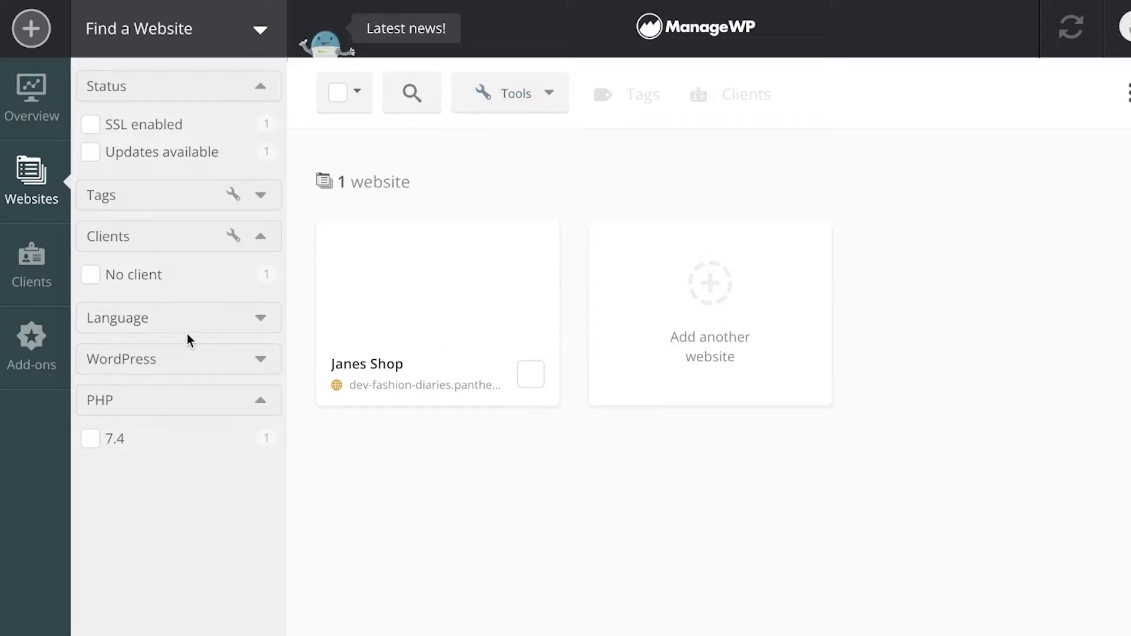
click(188, 329)
click(120, 402)
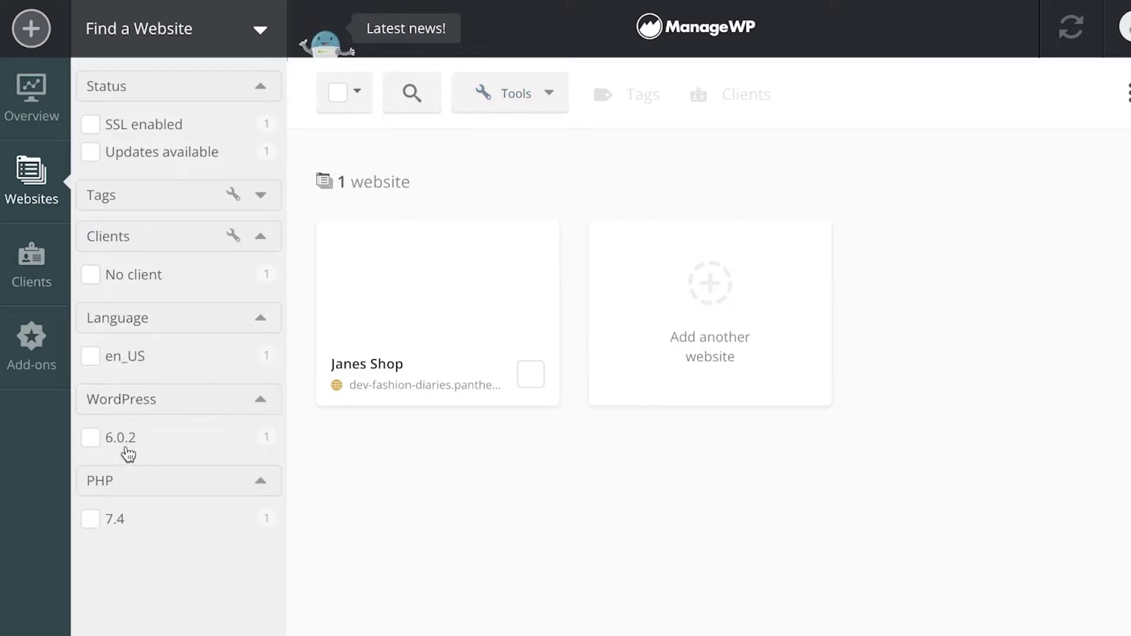
click(122, 487)
Step: On the Clients page, open the New client form twice and close it unsaved
click(44, 259)
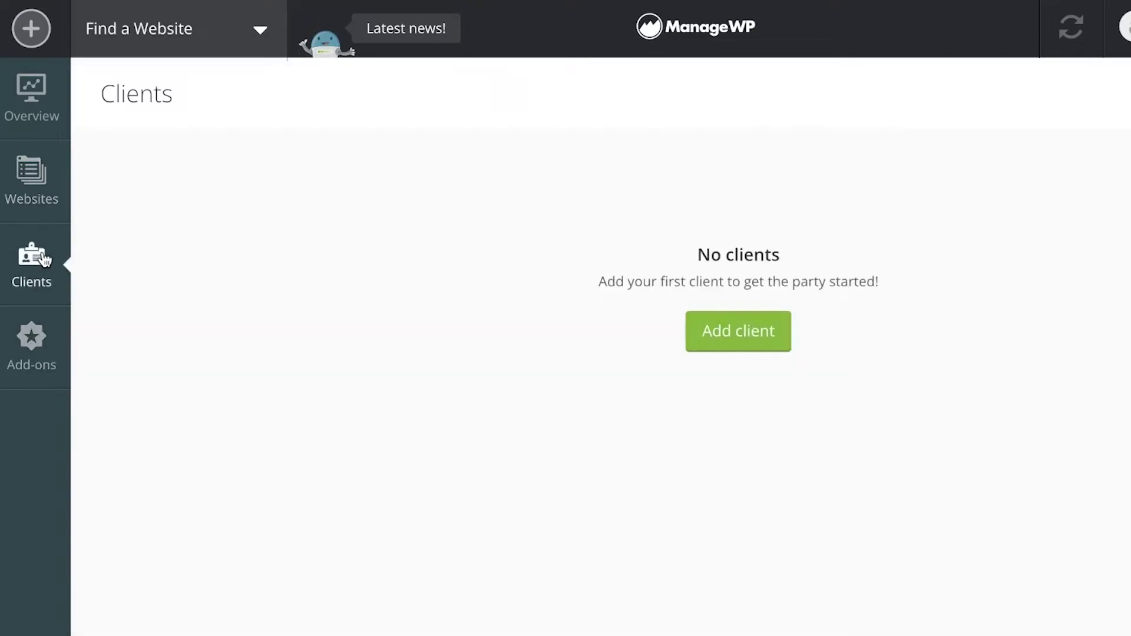
click(737, 333)
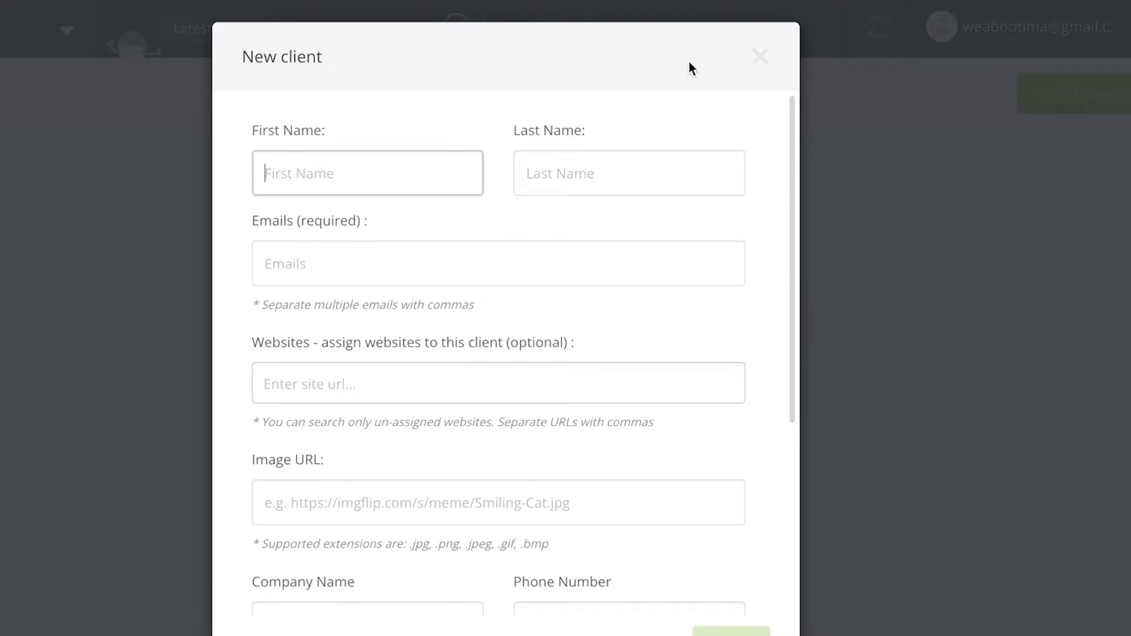
click(756, 61)
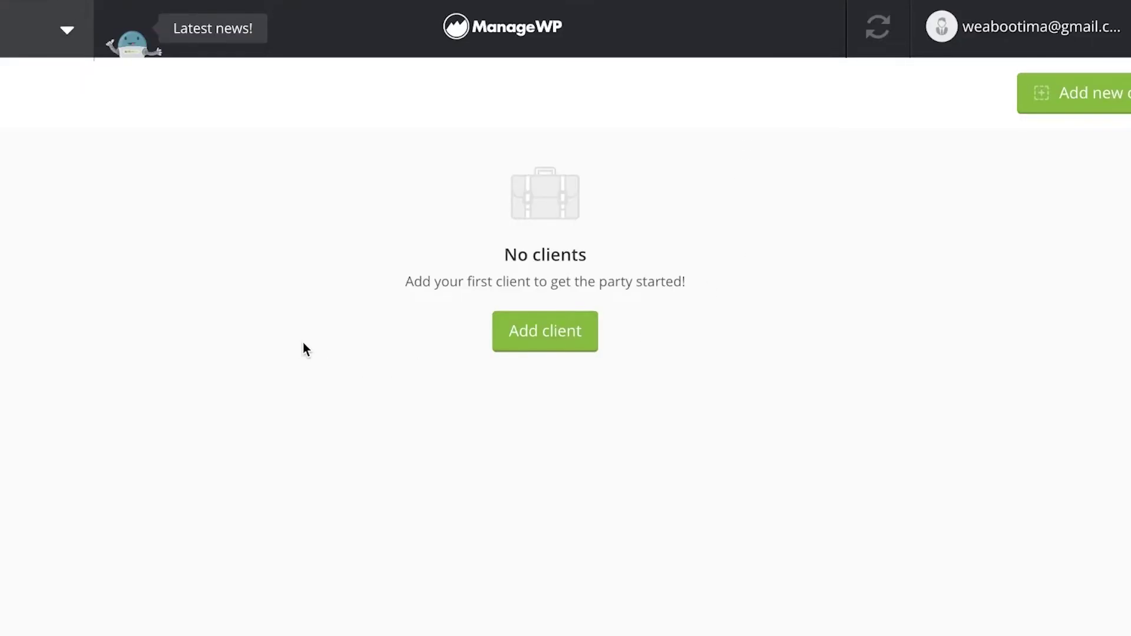
click(585, 334)
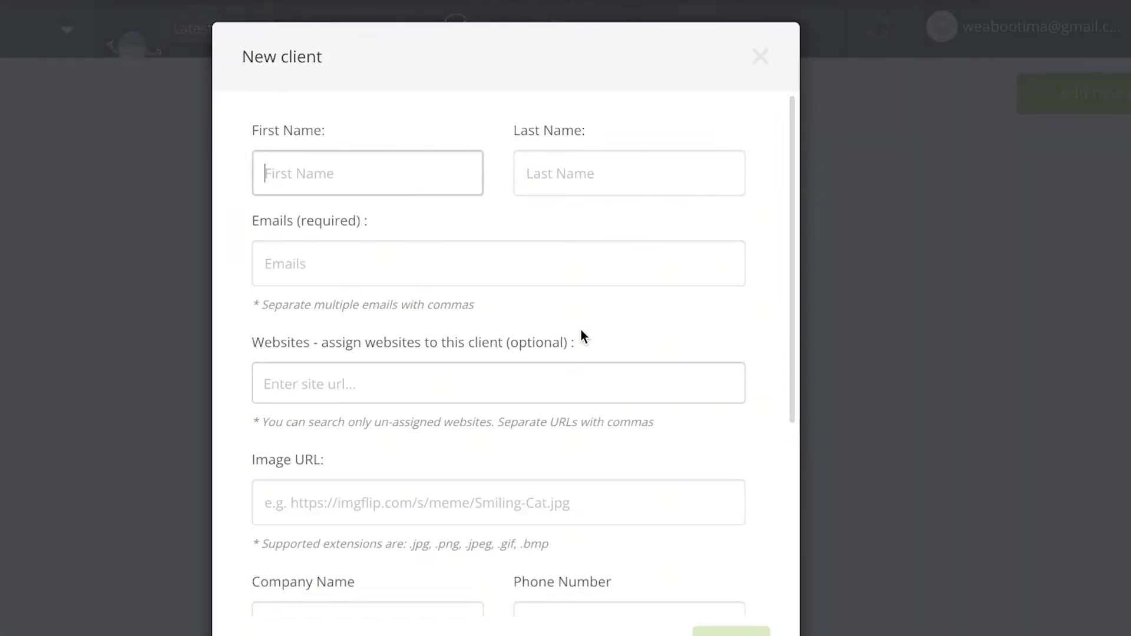
click(839, 293)
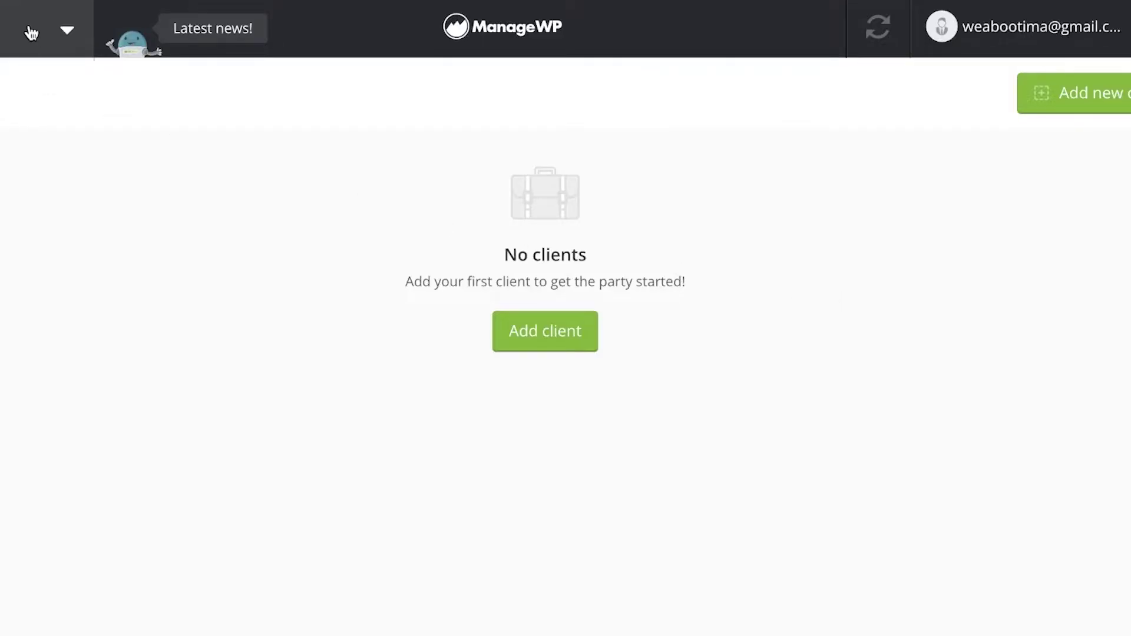
mouse_move(38, 40)
Step: Visit Add-ons, look at Template Builder from the + menu, then return to Overview
click(15, 366)
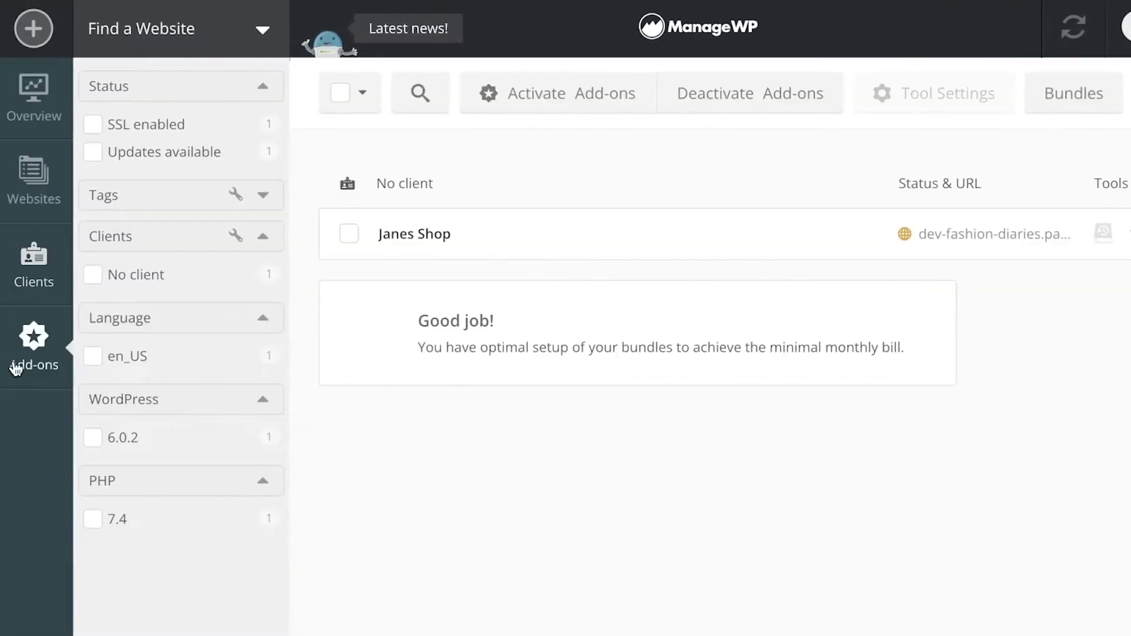
click(12, 96)
click(33, 28)
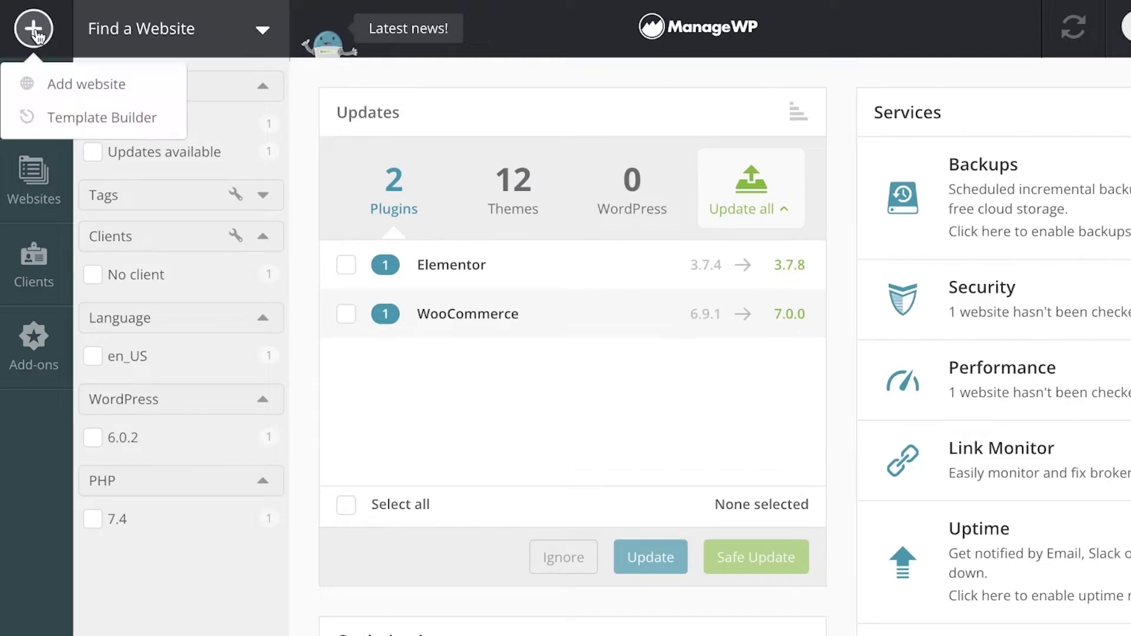
click(100, 103)
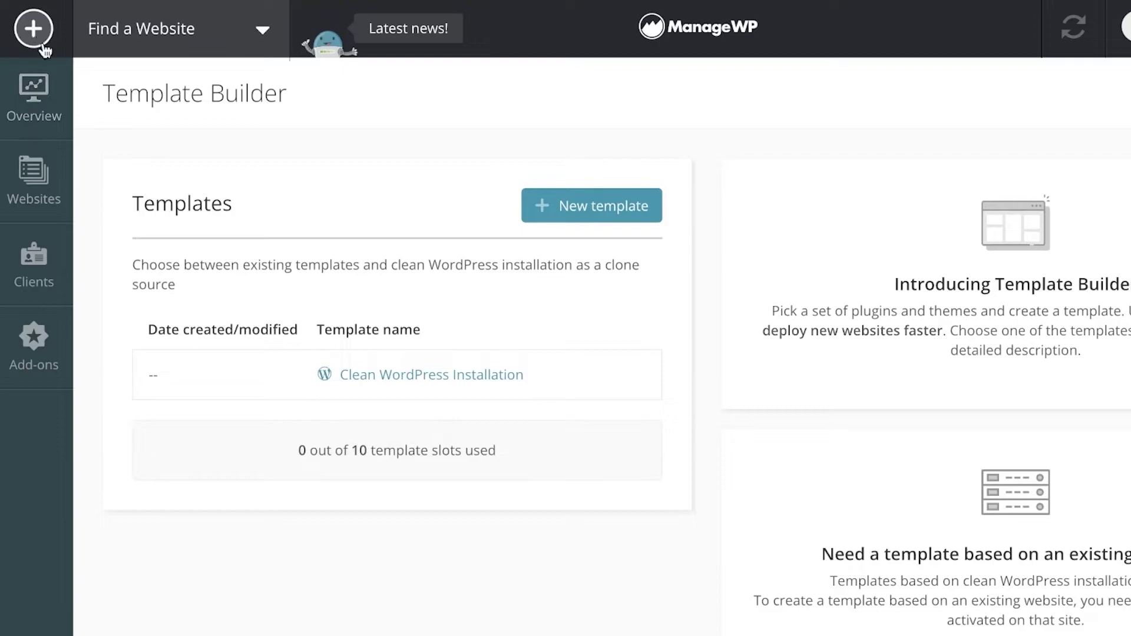
click(40, 87)
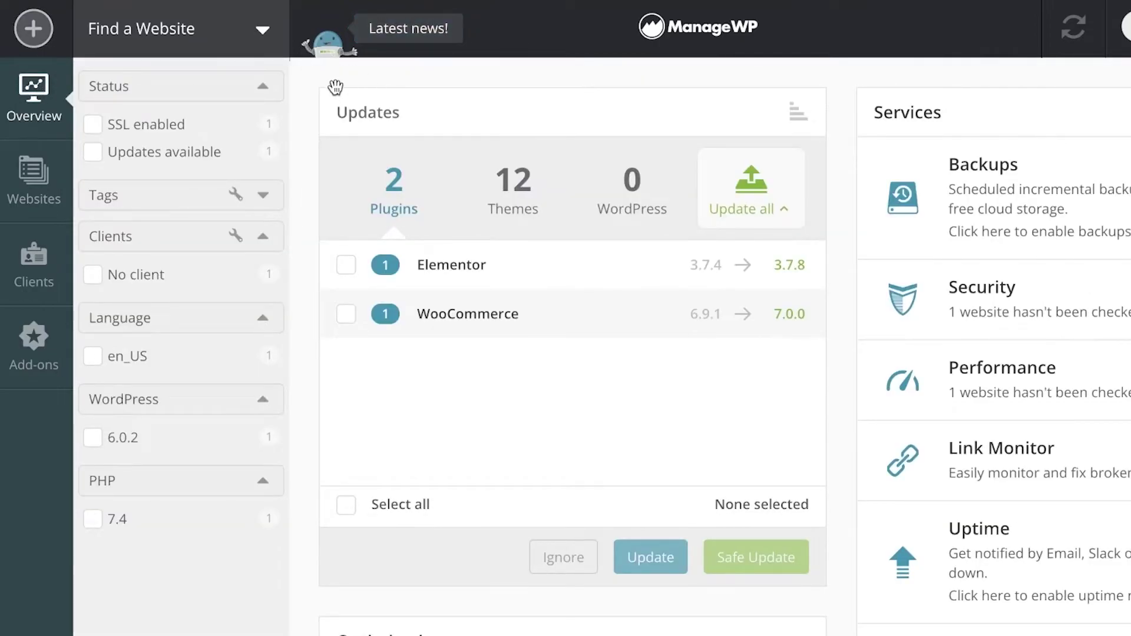
Step: Reopen the + menu, resync the site data and scroll the dashboard
click(51, 29)
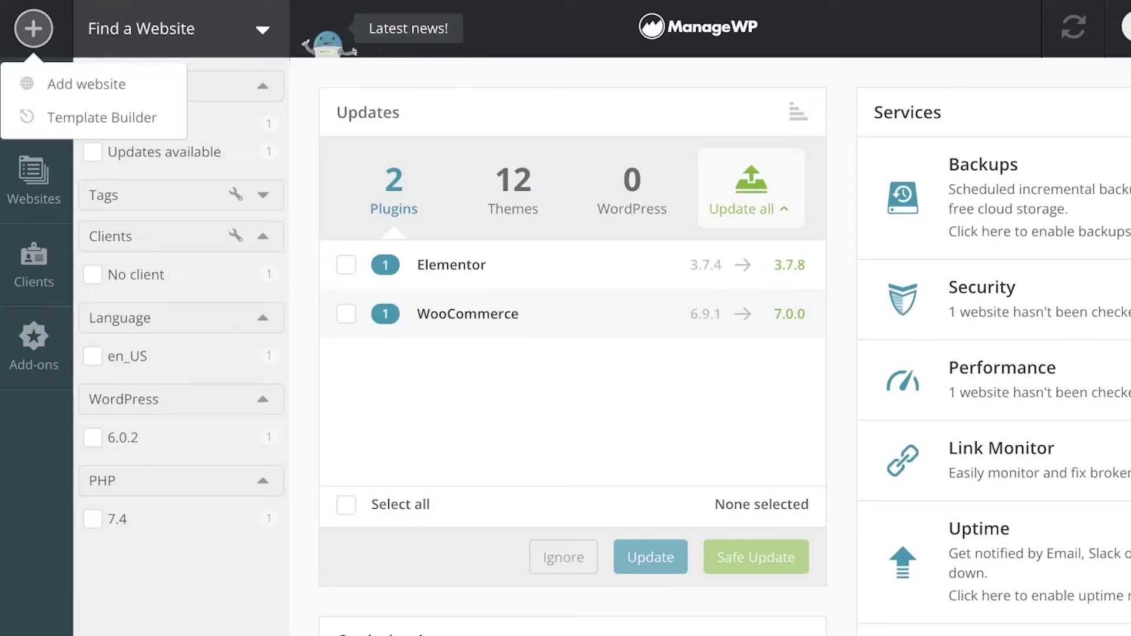
click(1066, 30)
scroll(1020, 198, down, 1)
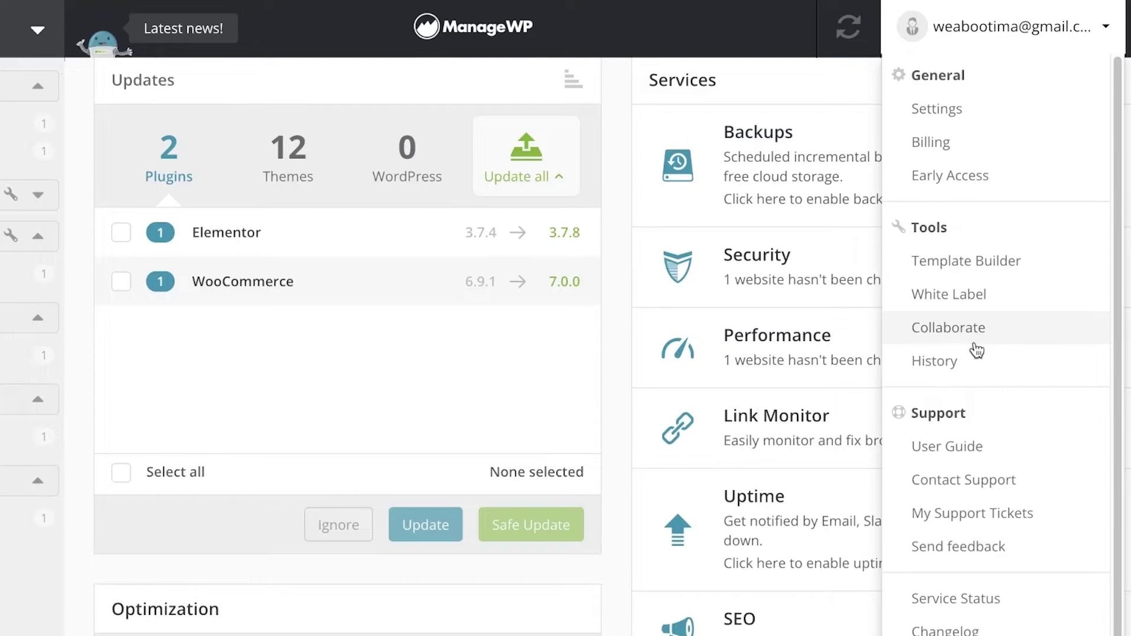
scroll(975, 365, down, 1)
Step: In Template Builder, start a new template named Template 1 and continue to plugins
click(952, 200)
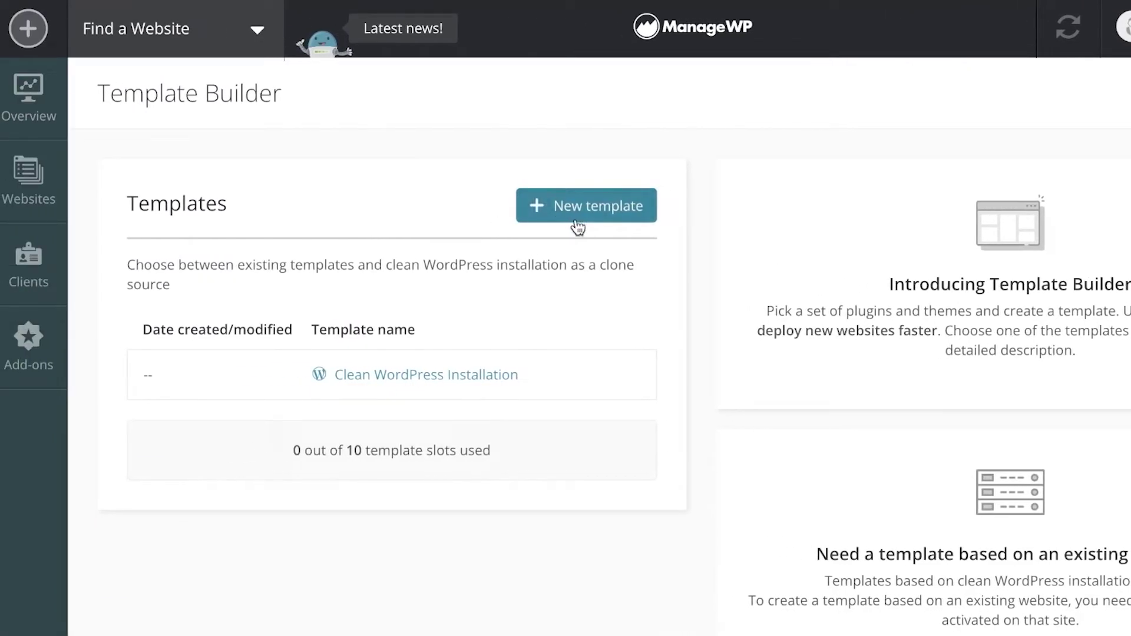
click(577, 227)
scroll(575, 228, down, 1)
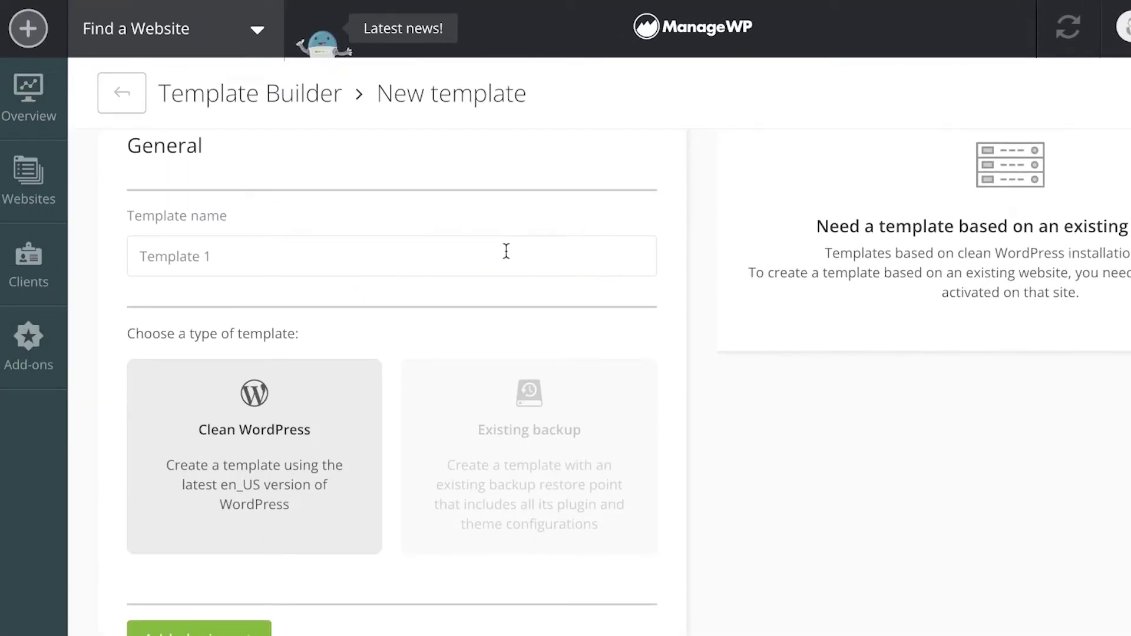
click(220, 249)
click(199, 628)
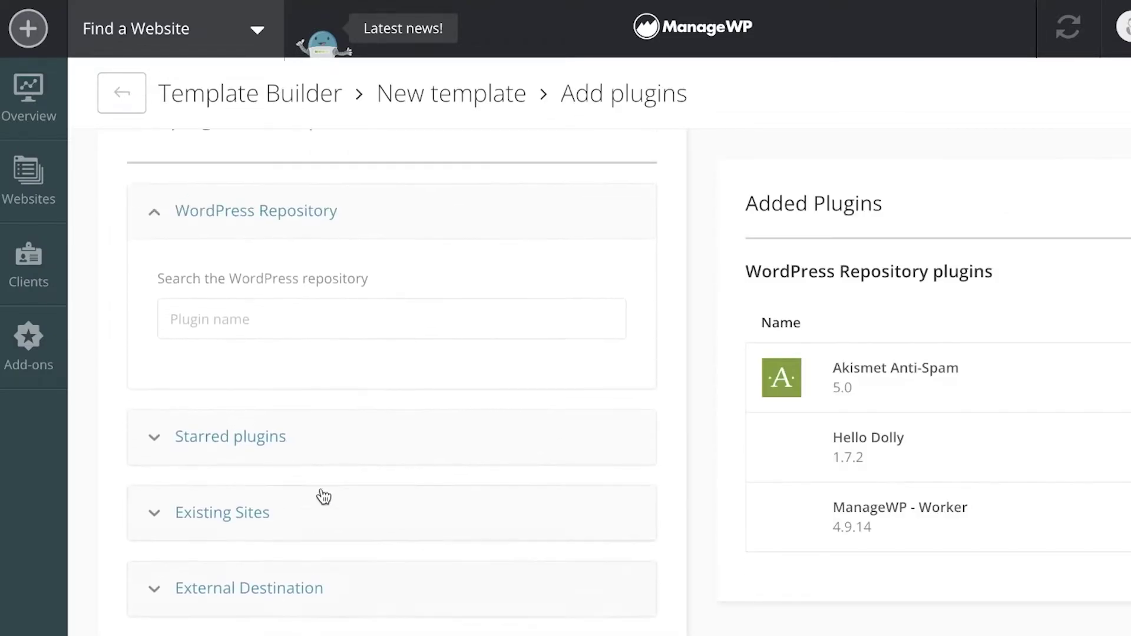
Step: Copy the Twenty Twenty-One theme name and paste it into the template's theme search
scroll(367, 422, down, 3)
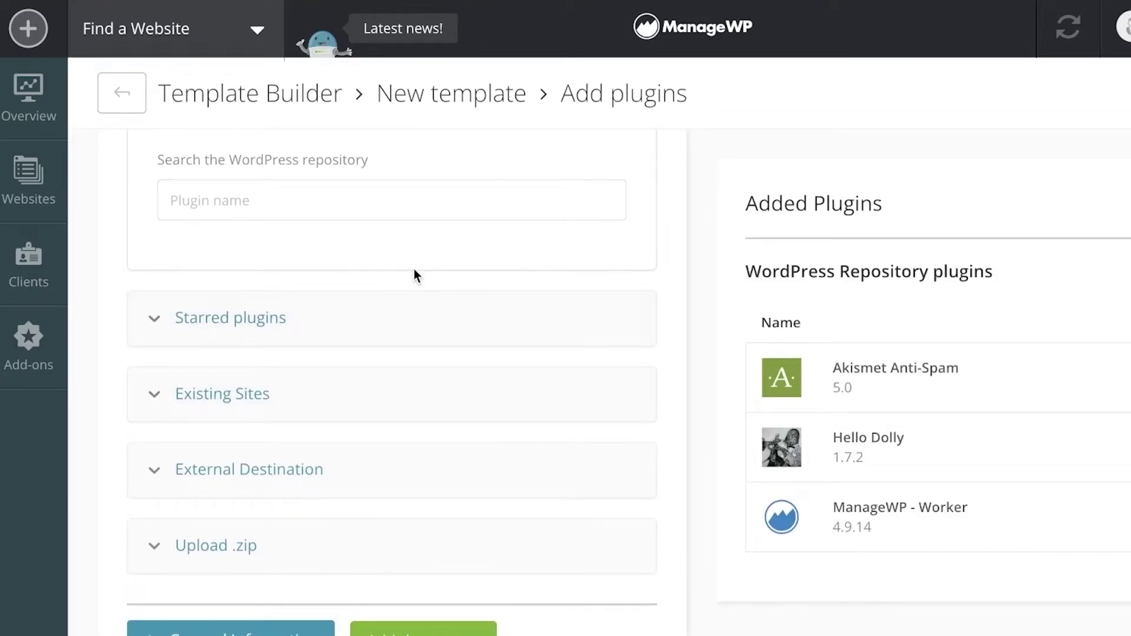
scroll(414, 272, up, 3)
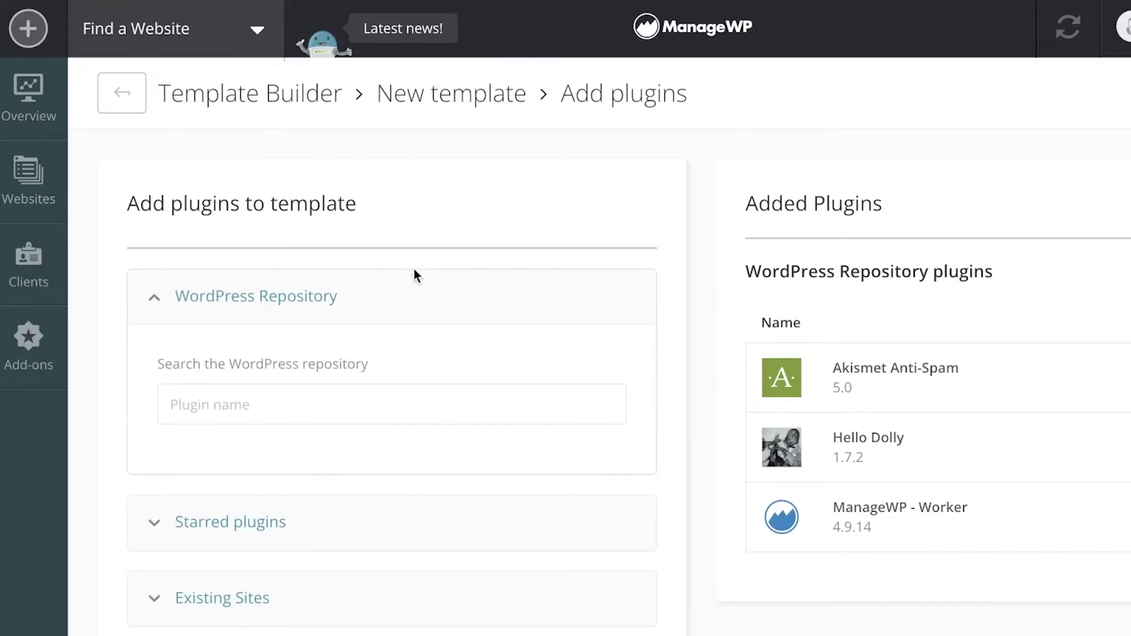
scroll(414, 270, down, 3)
scroll(412, 285, up, 3)
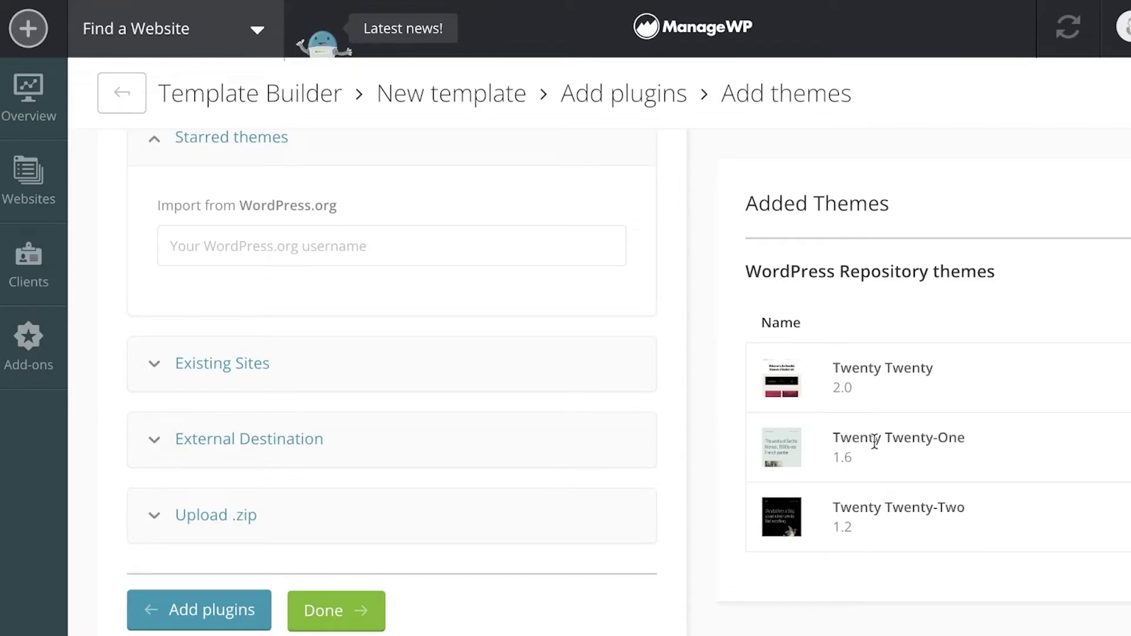
triple_click(874, 440)
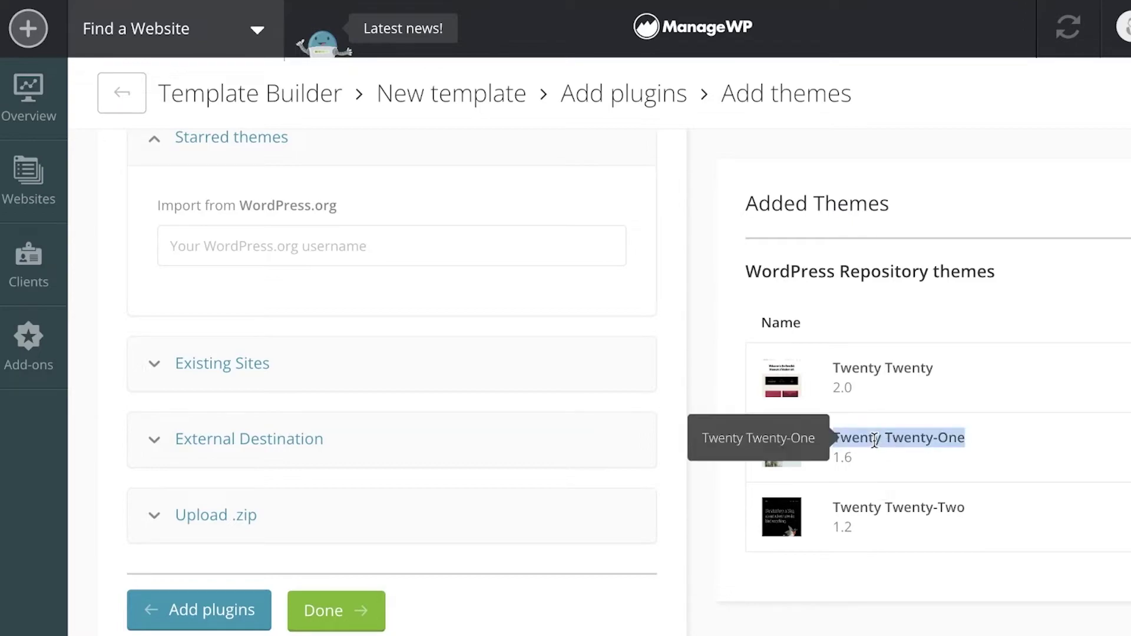
right_click(875, 438)
click(895, 484)
scroll(487, 333, up, 1)
scroll(487, 332, up, 5)
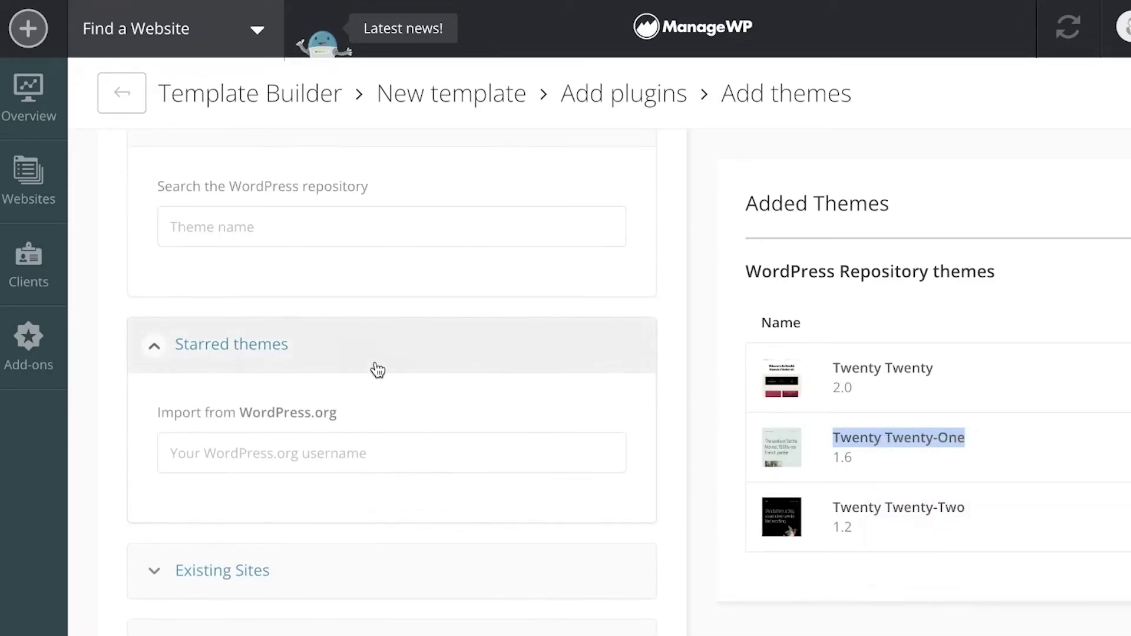
click(335, 389)
right_click(337, 389)
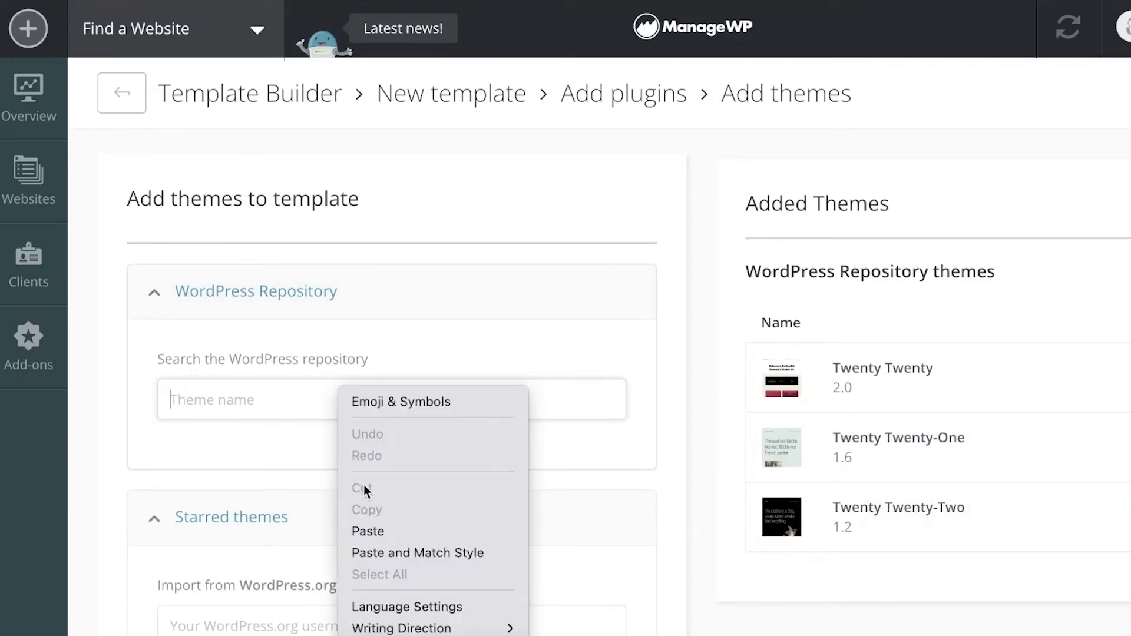
click(364, 529)
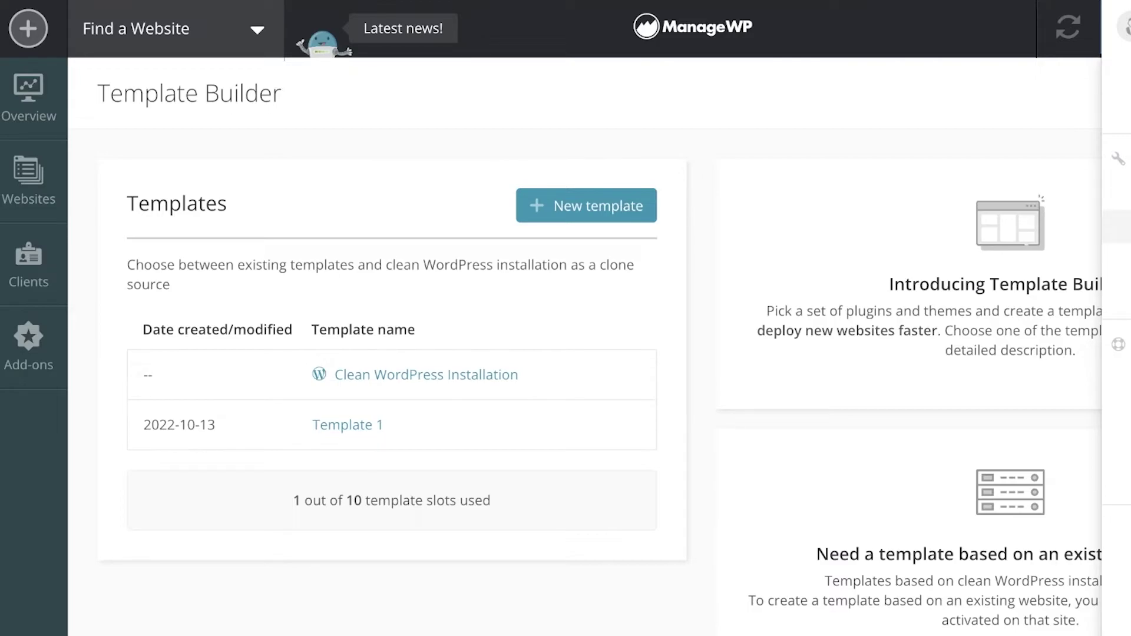
Step: Review the White Label settings, including the Client Support and Plugin & Themes Settings tabs
click(1116, 226)
scroll(392, 210, down, 2)
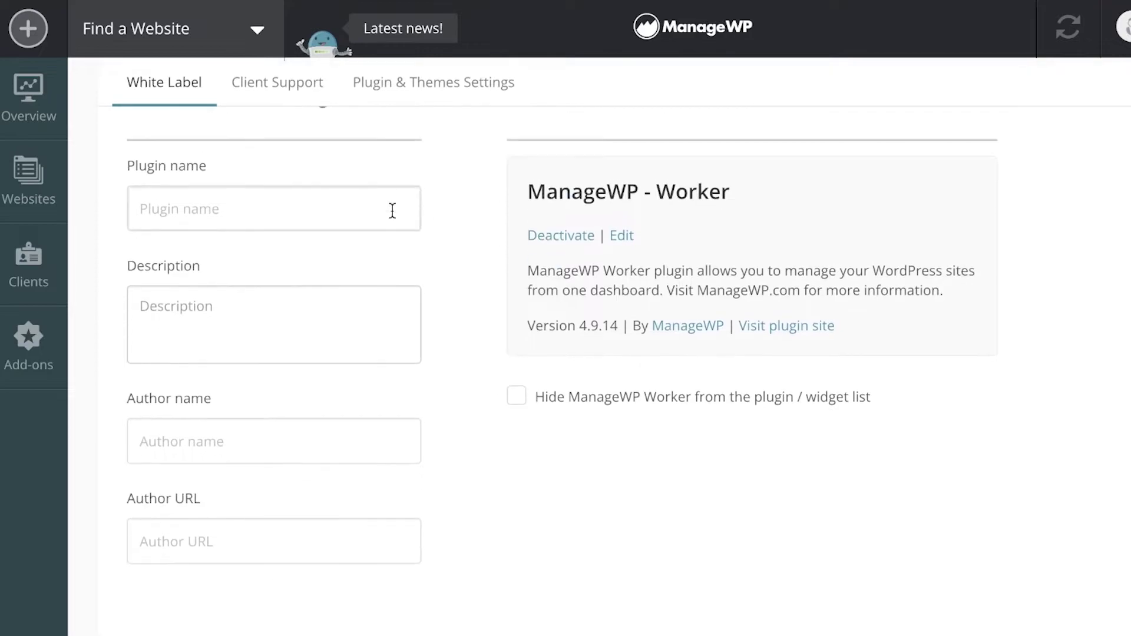
scroll(177, 177, up, 2)
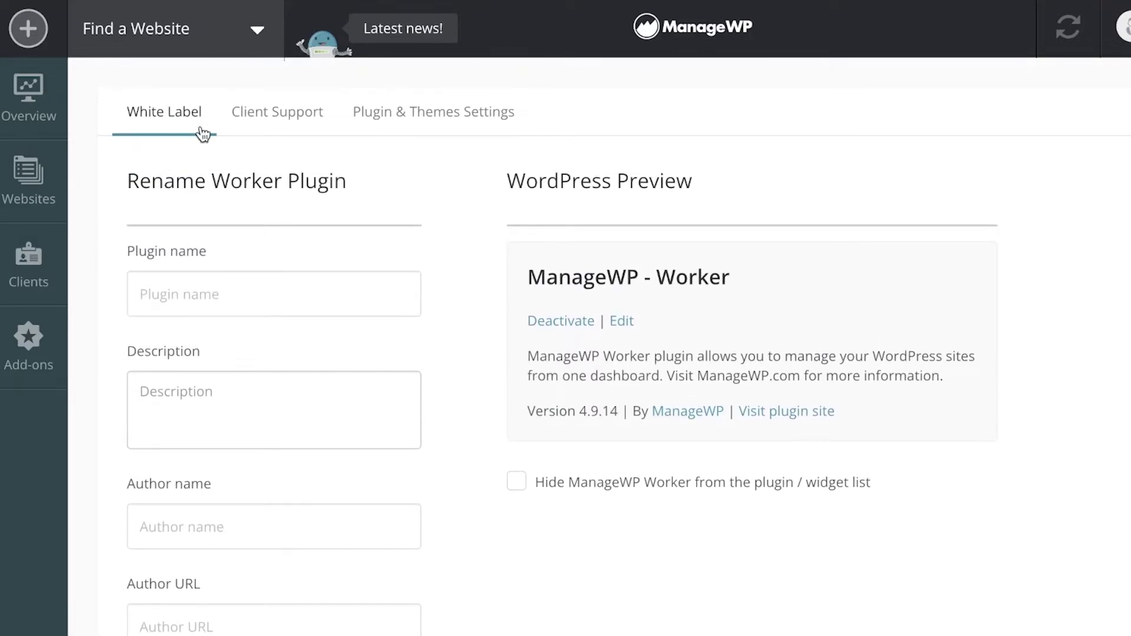
click(283, 130)
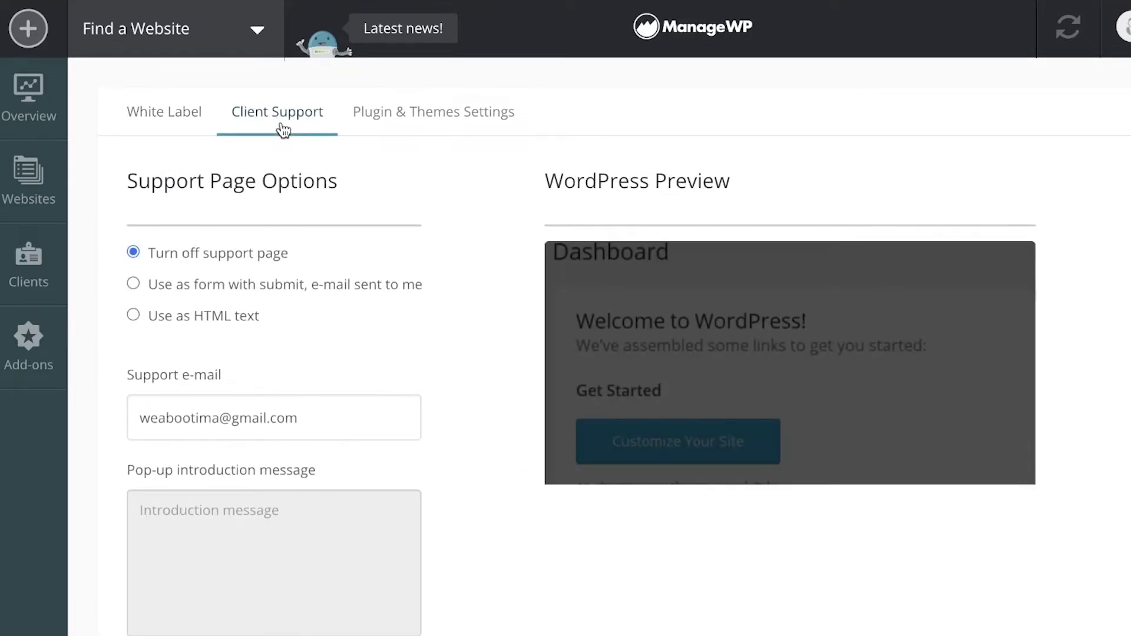
click(512, 112)
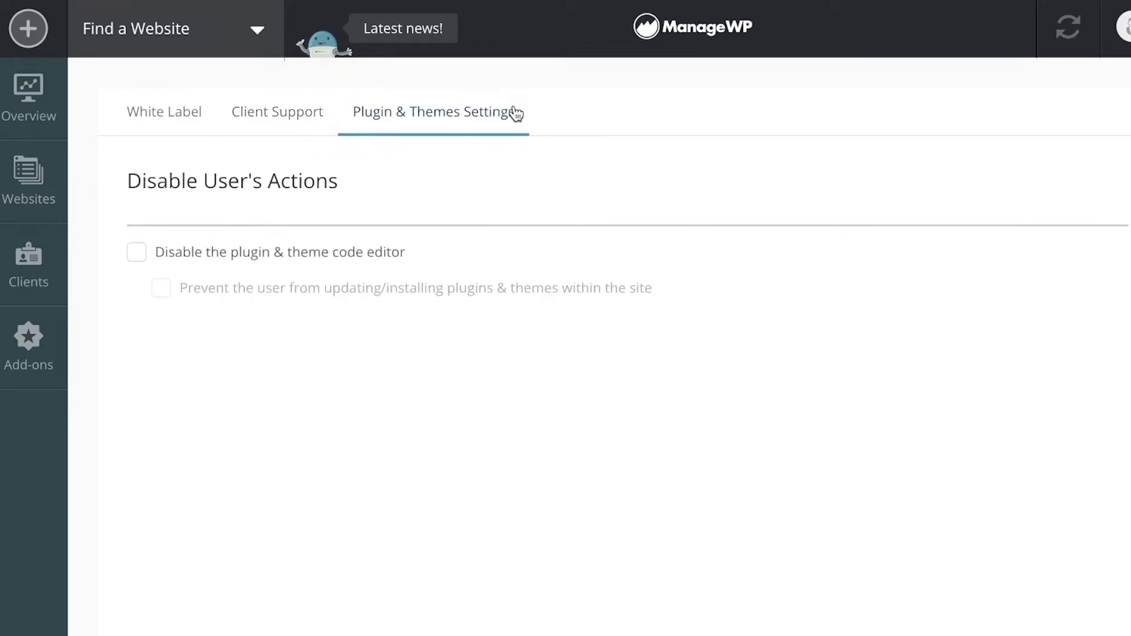
Step: Visit Clients, then view the Websites list with the Clients and Language filters collapsed
click(28, 259)
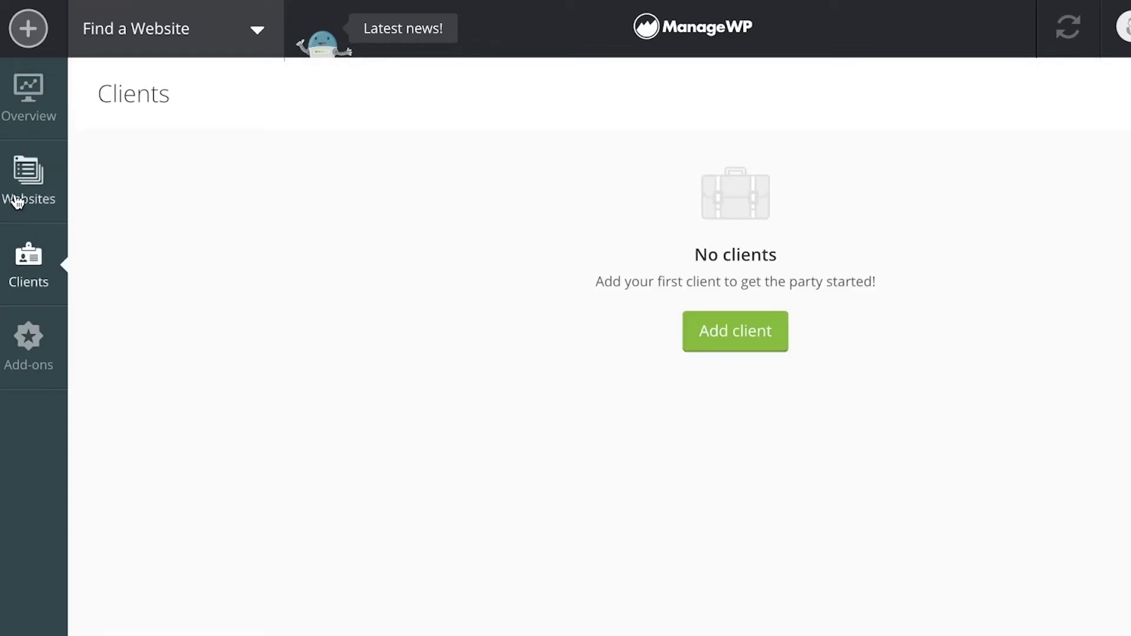
click(18, 191)
click(217, 236)
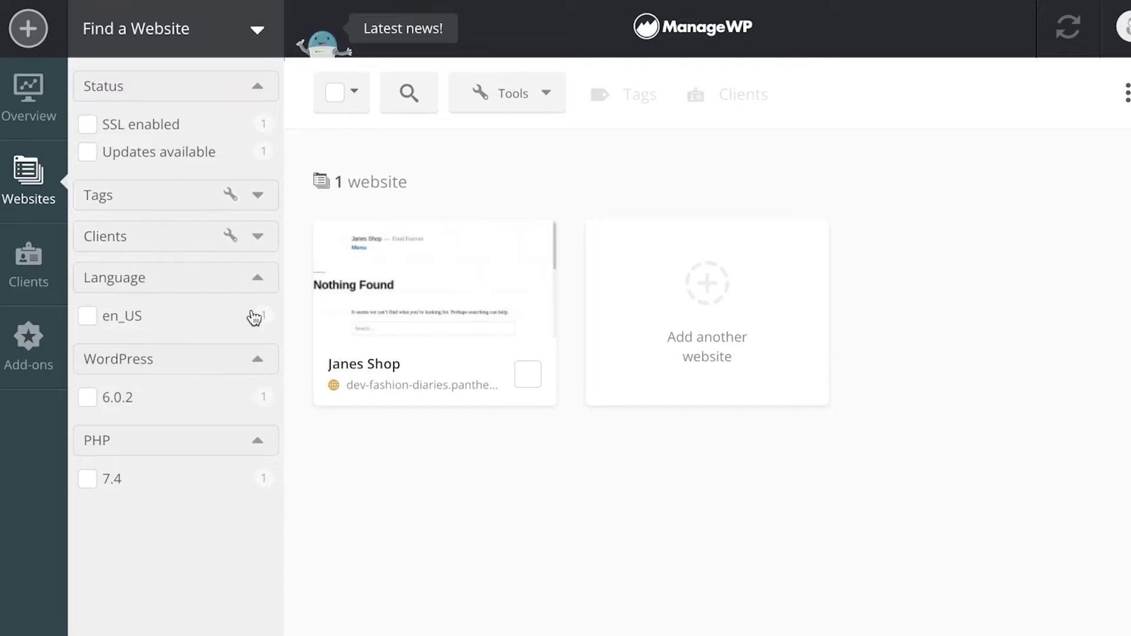
click(236, 282)
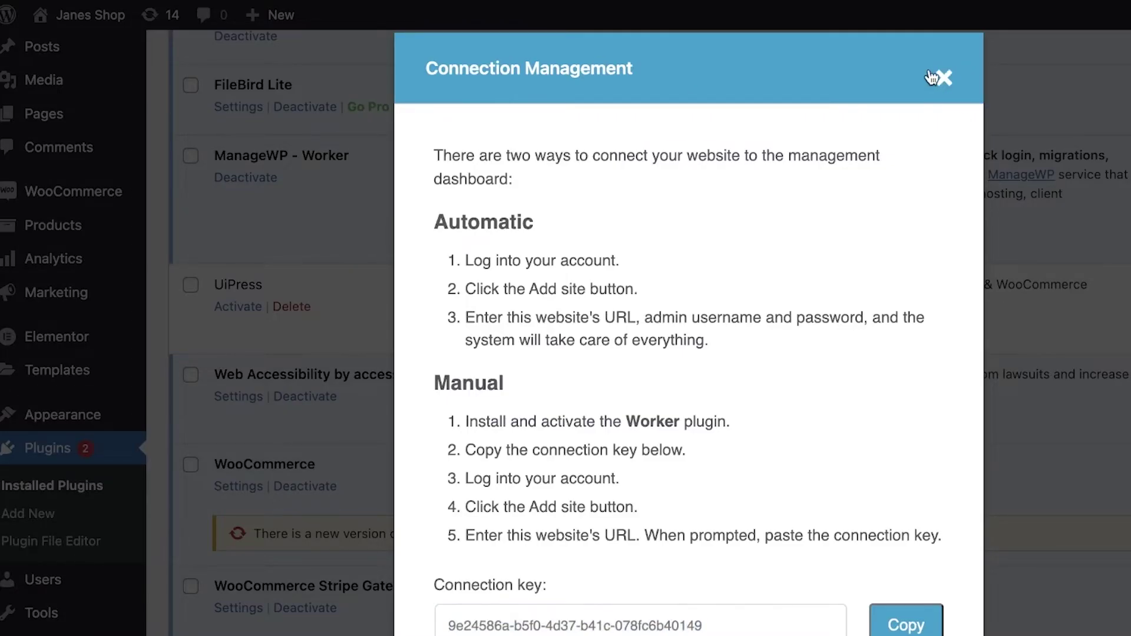
Step: Dismiss the connection management instructions and return to the Janes Shop WordPress admin Dashboard
click(943, 77)
scroll(291, 90, up, 10)
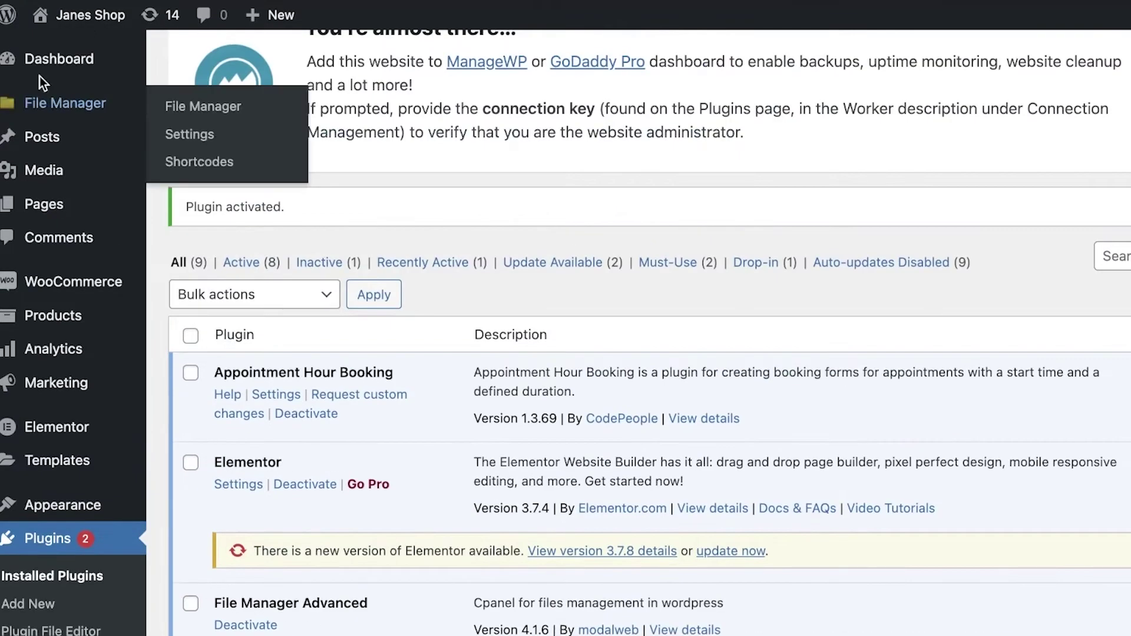
click(61, 54)
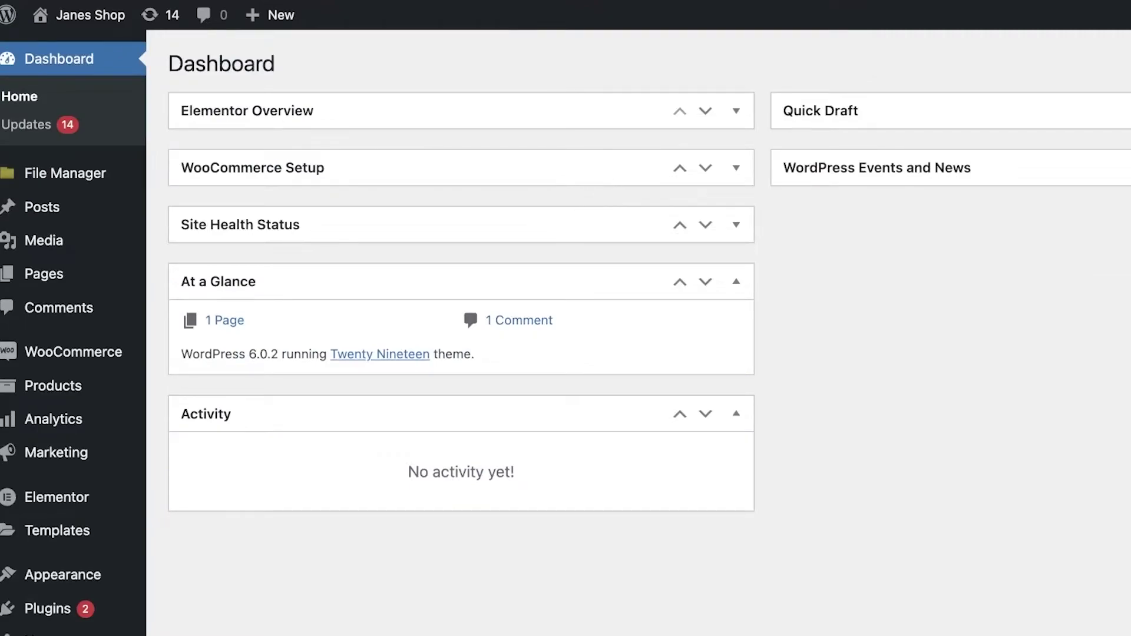